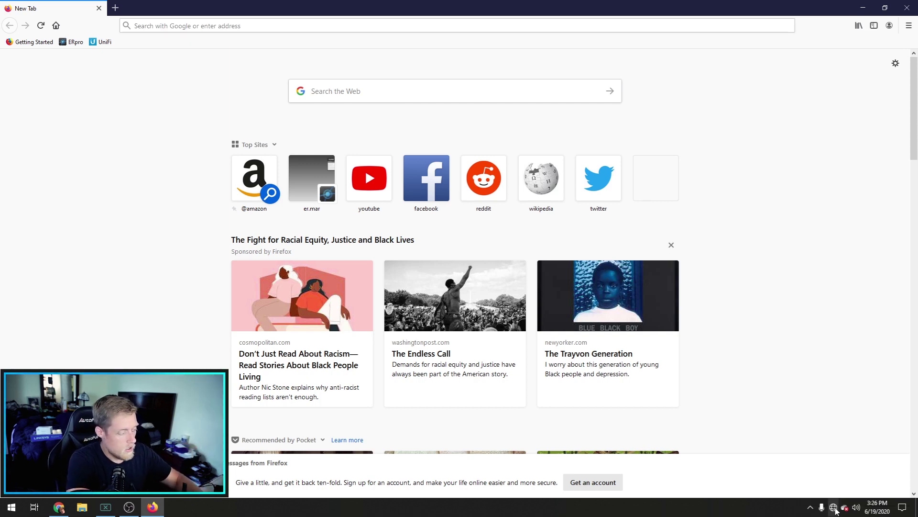
Step: Go from a 'network' search to Ethernet settings and list adapters, showing Ethernet unplugged
key(super)
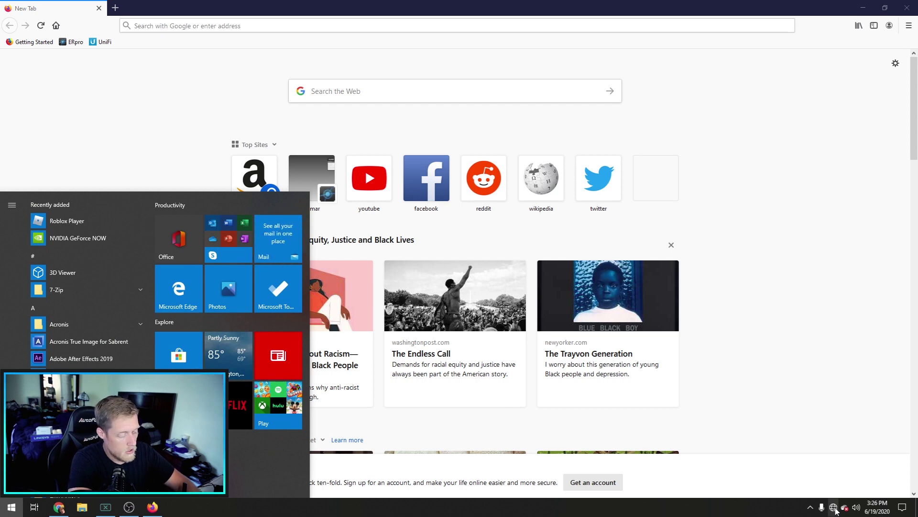
text(network)
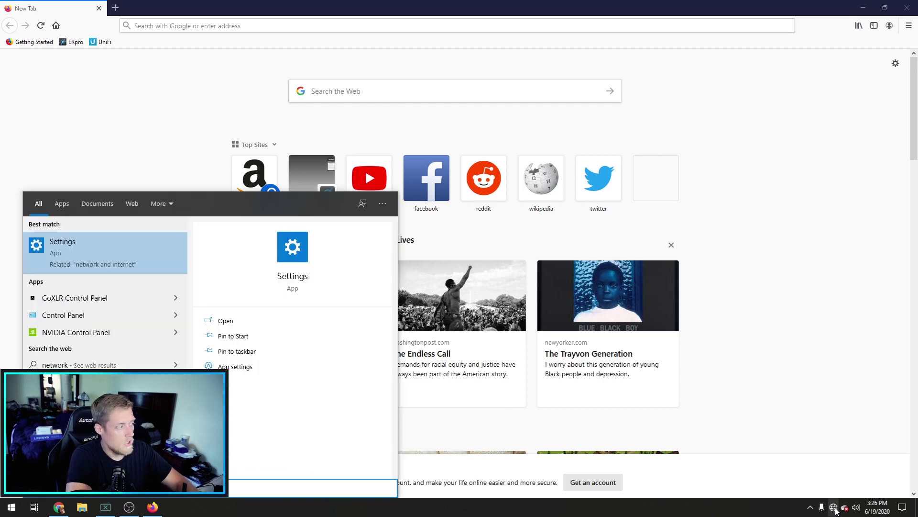
key(Return)
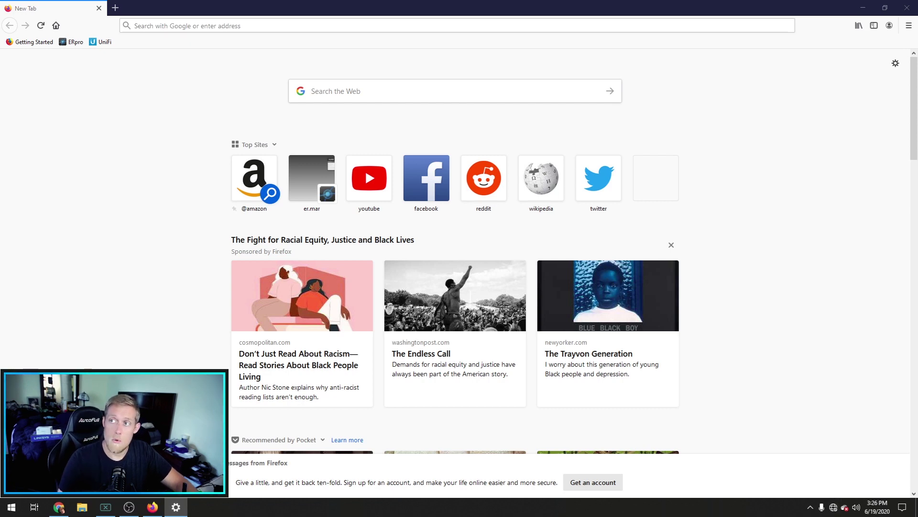
drag(463, 45, 418, 42)
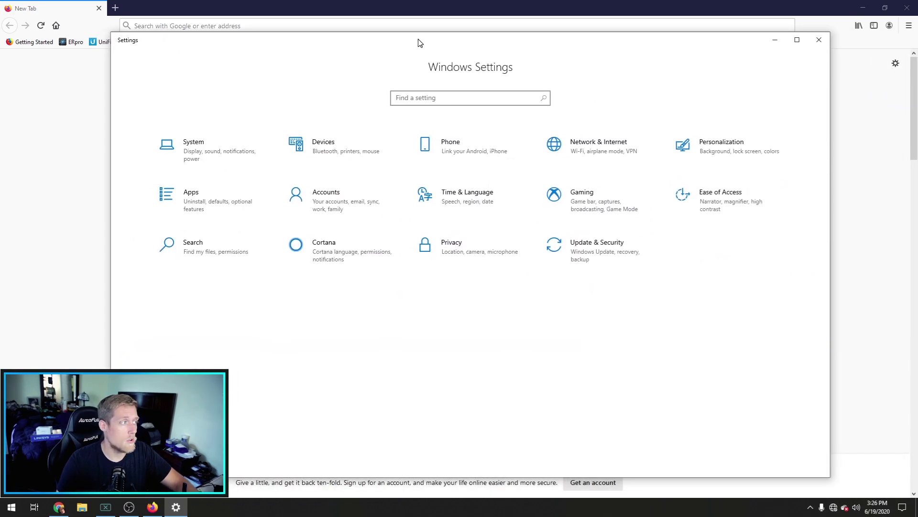
click(580, 144)
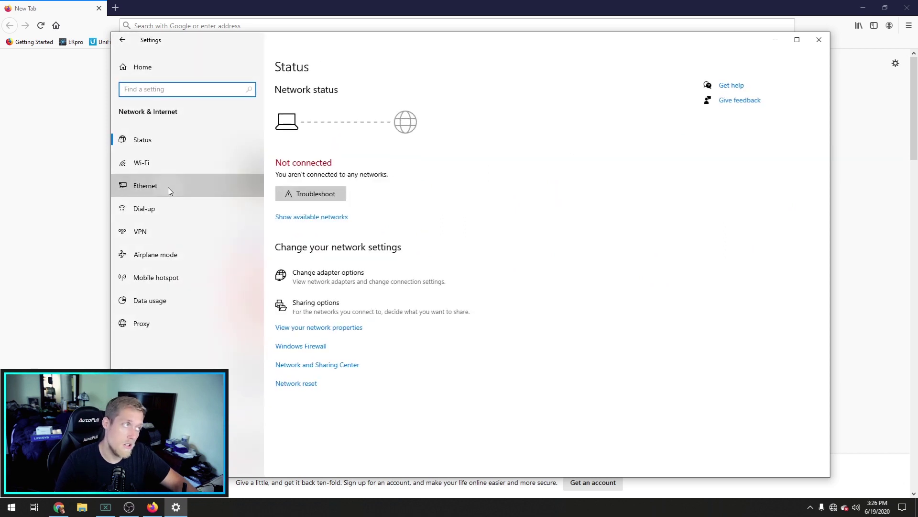
click(167, 187)
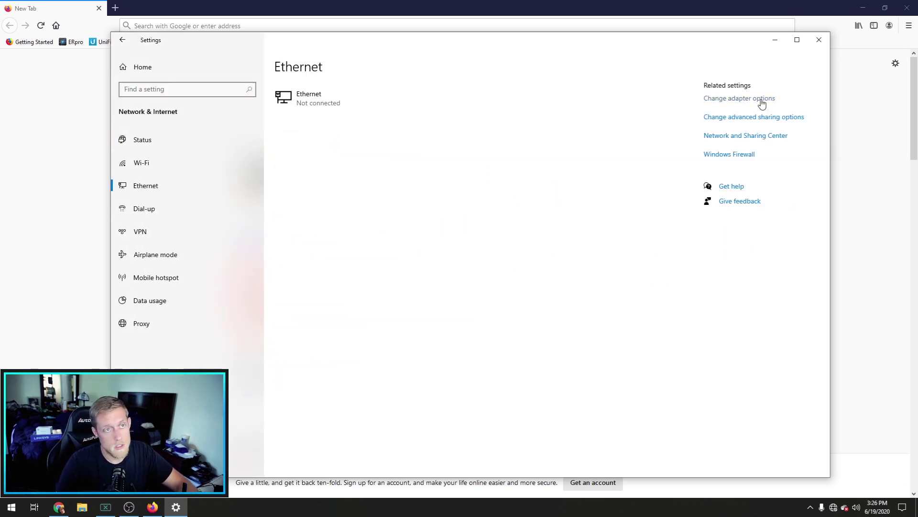
click(762, 101)
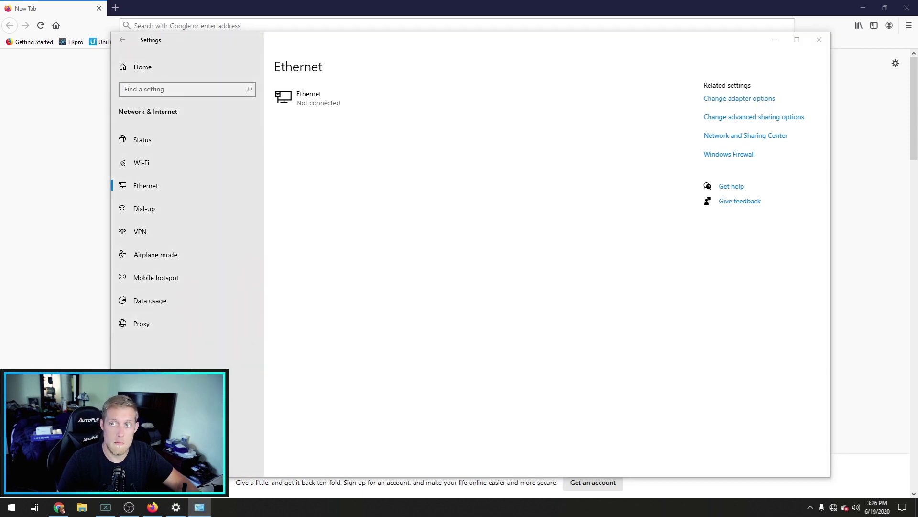
drag(532, 129, 469, 109)
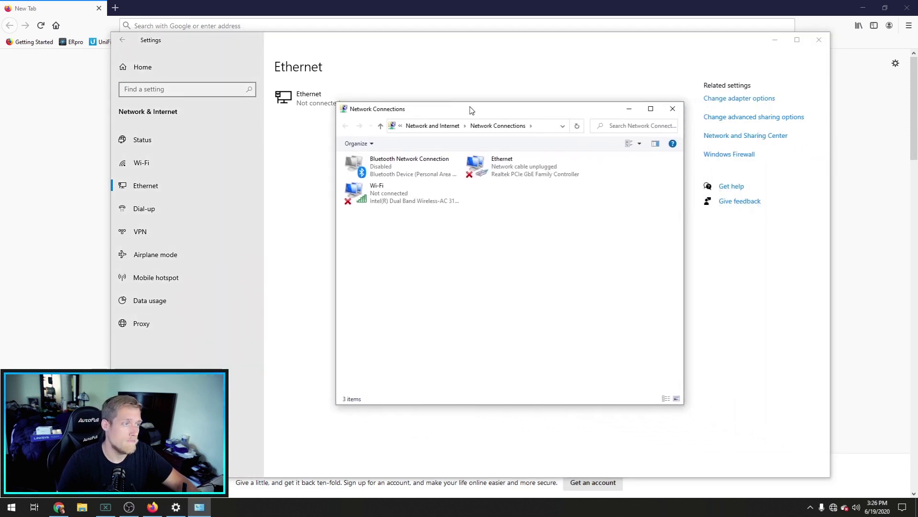
Step: Open the IPv4 properties of the Ethernet adapter
double_click(503, 171)
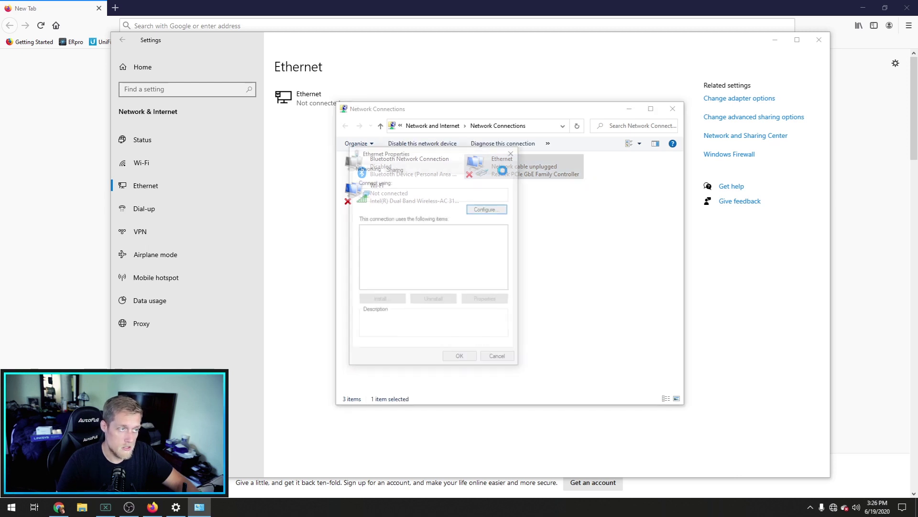
drag(455, 151, 608, 129)
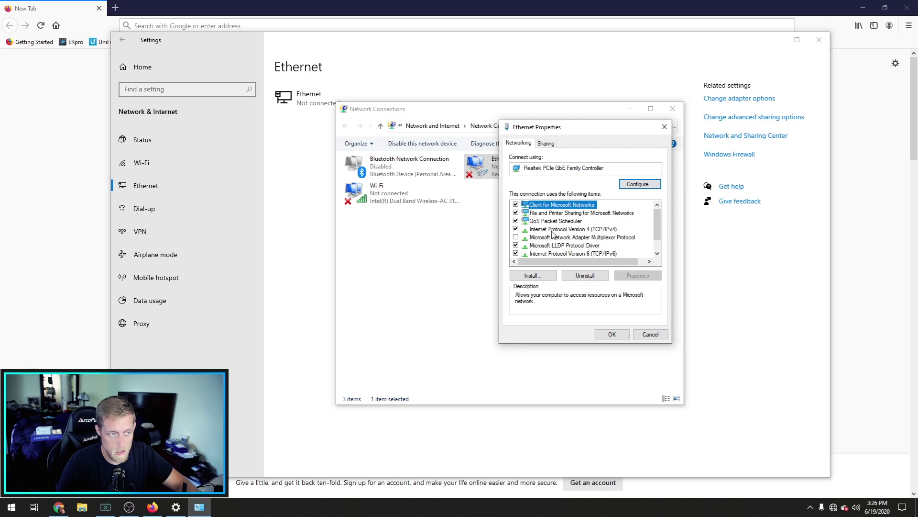
click(606, 231)
double_click(606, 231)
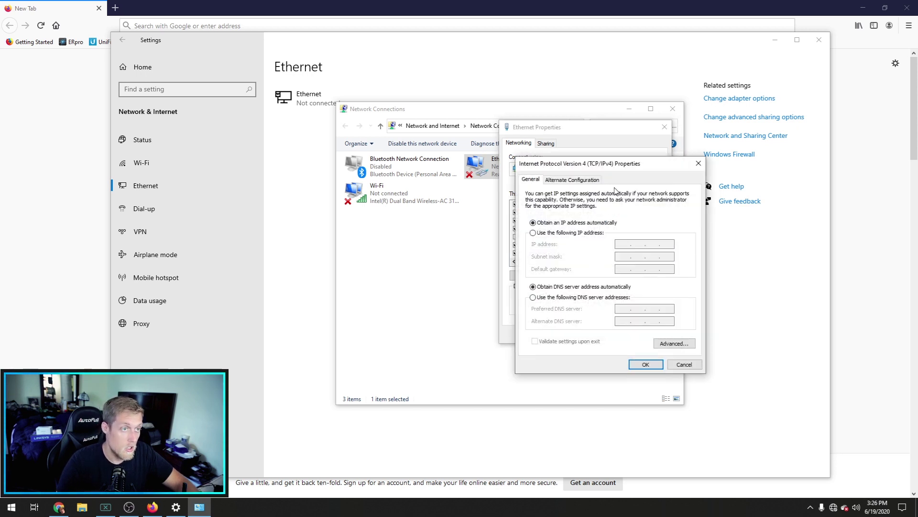
drag(594, 169, 492, 176)
Step: Assign static IP 192.168.1.2, mask 255.255.255.0, gateway 192.168.1.1, then close the windows
click(466, 202)
click(551, 210)
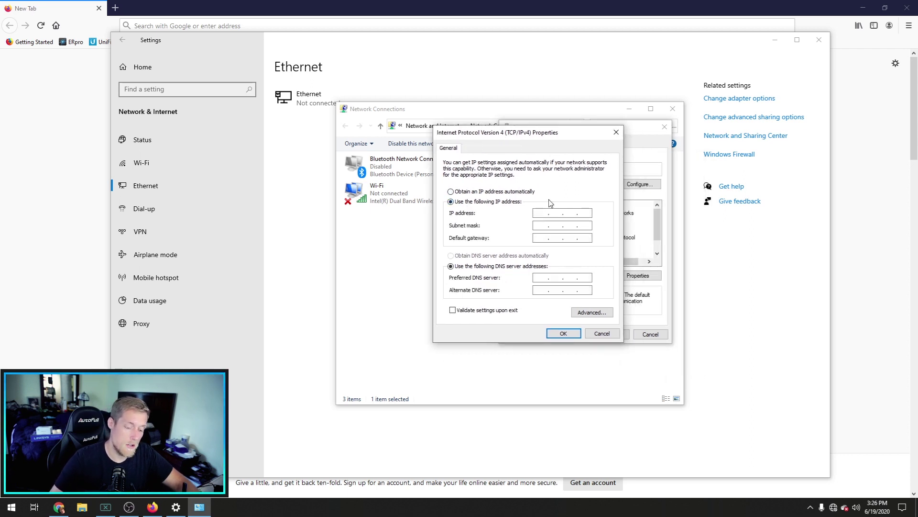
text(192 . 168 . 1 .)
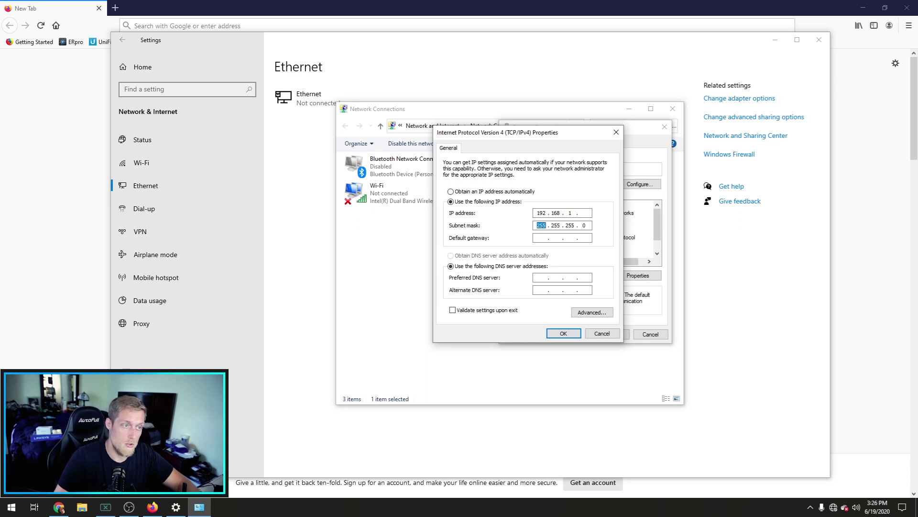
click(584, 213)
text(2)
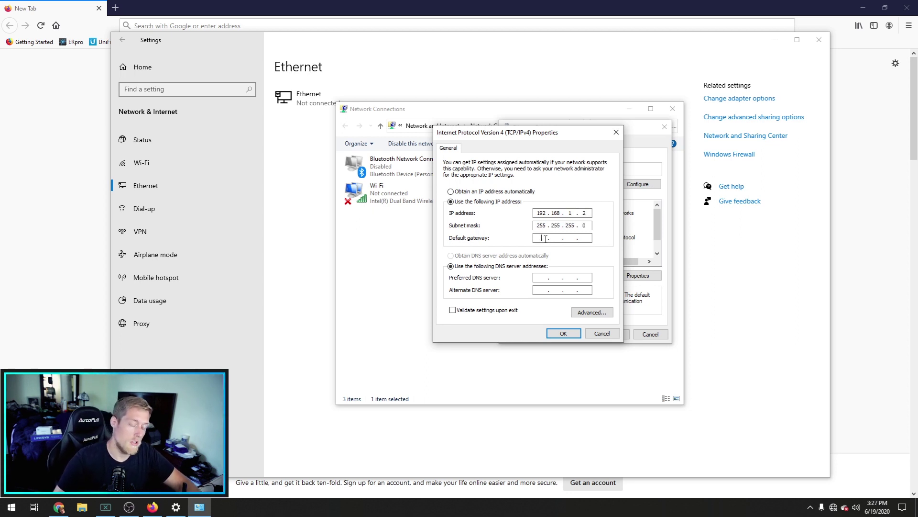
text(192.168.1.1)
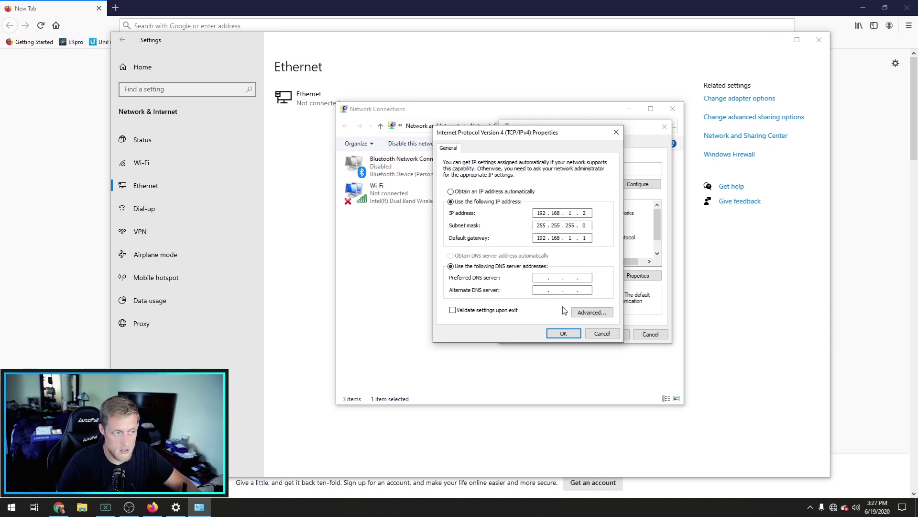
click(563, 333)
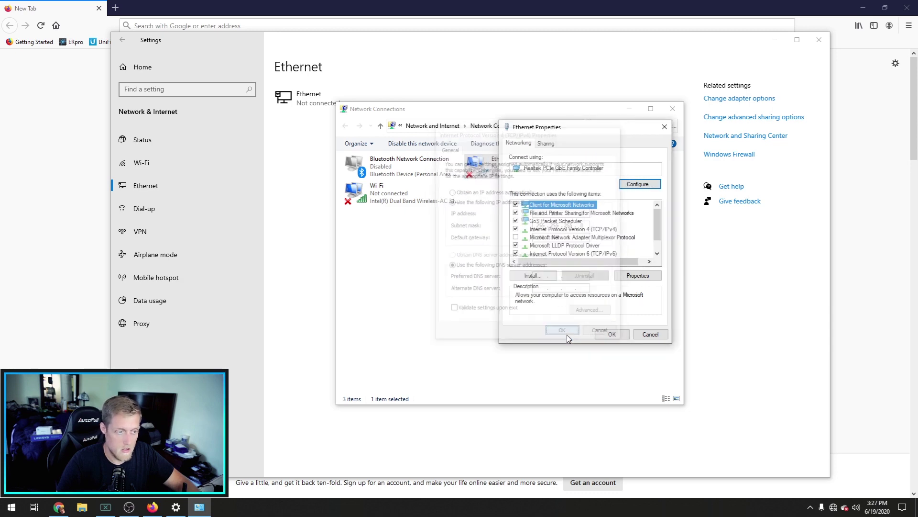
click(605, 336)
click(673, 109)
click(819, 42)
click(324, 28)
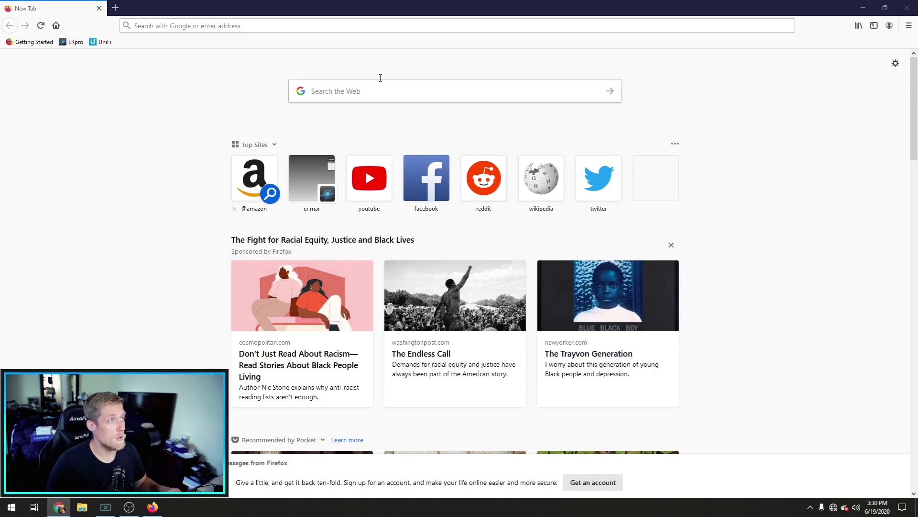
click(379, 27)
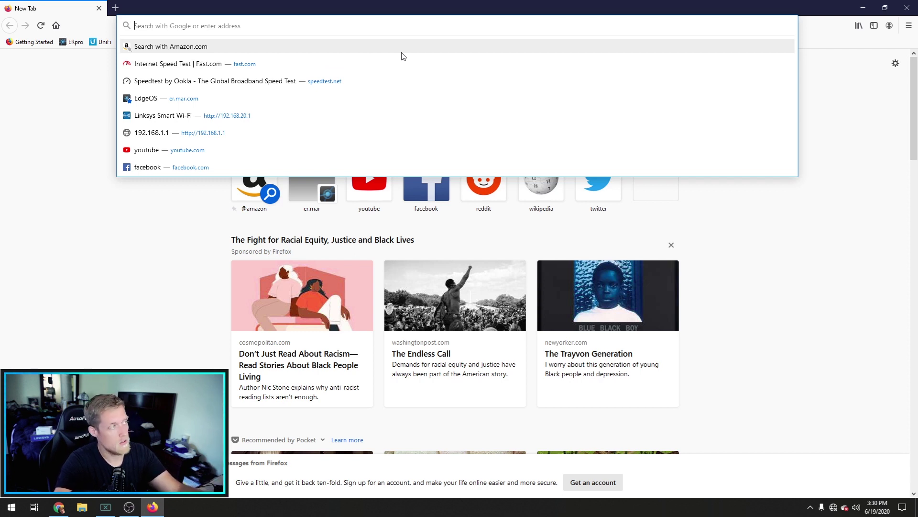
text(192.168.1.1/)
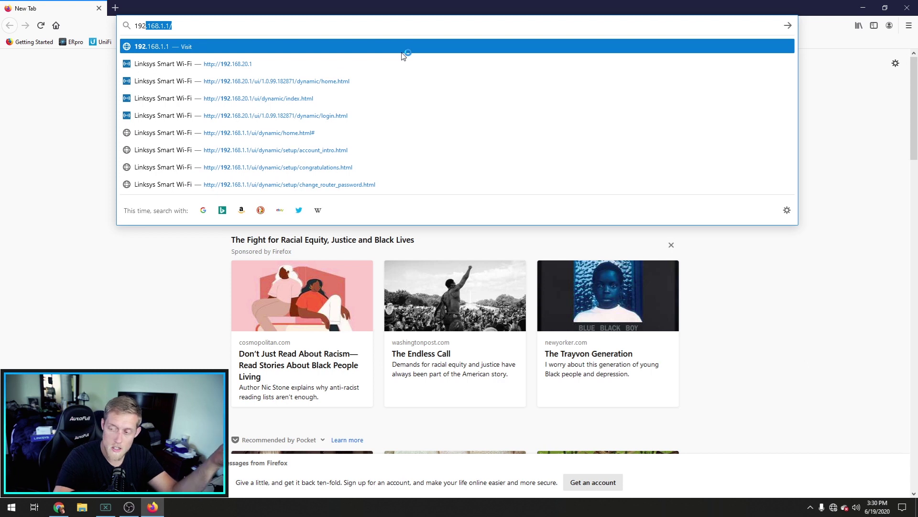
key(Return)
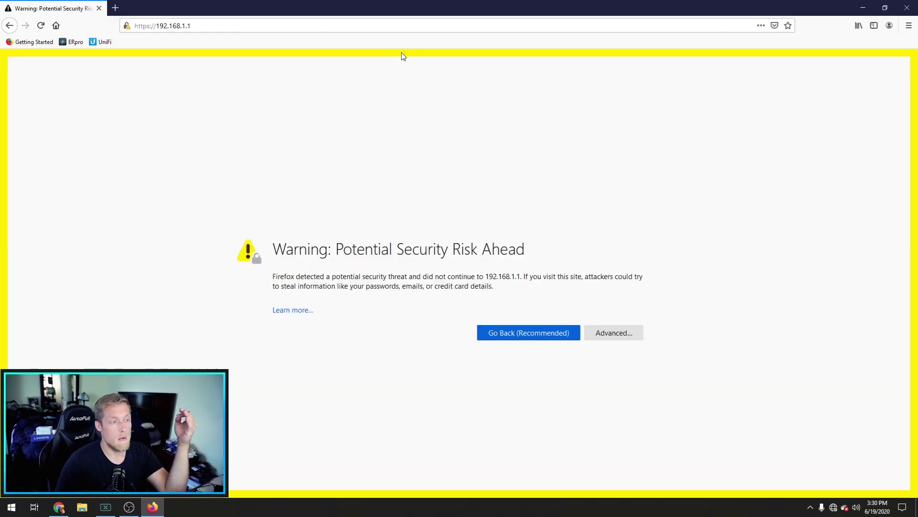
click(636, 331)
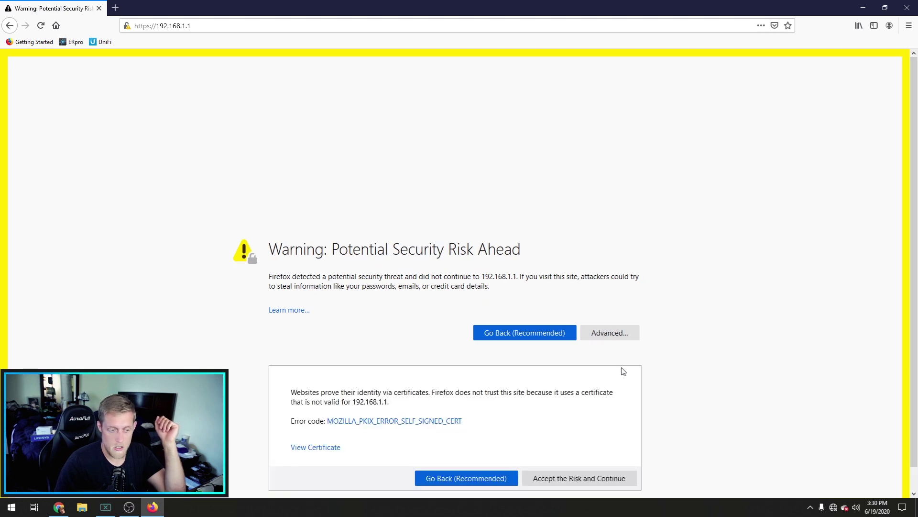
click(610, 478)
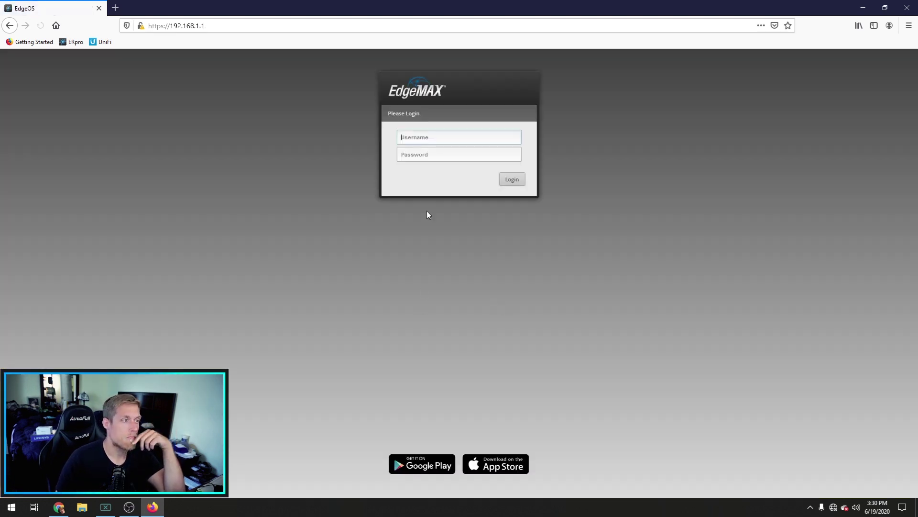
Step: Log in to EdgeMAX with the default username and password, reaching the Basic Setup prompt
click(433, 141)
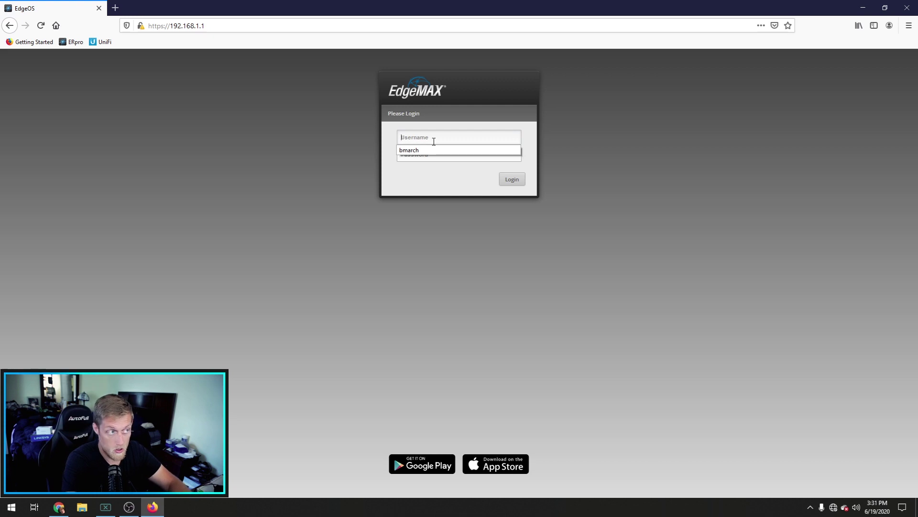
key(Tab)
key(Return)
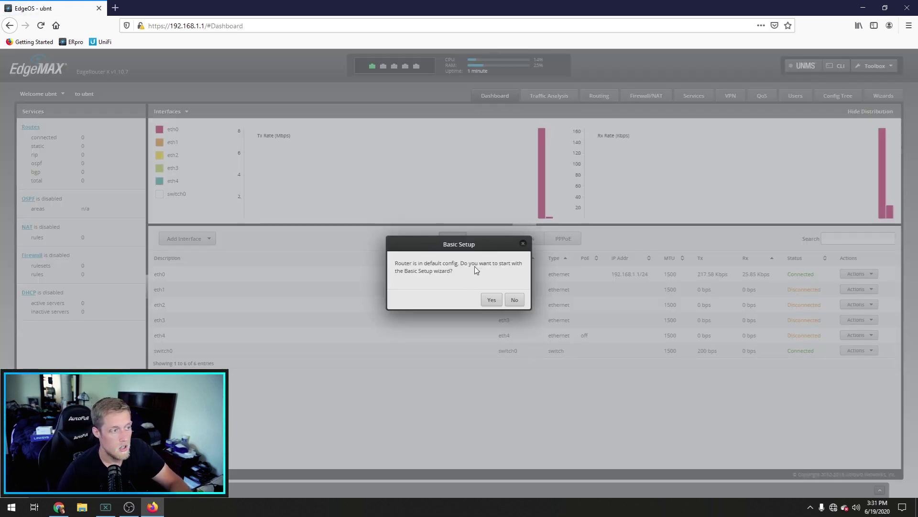
drag(473, 245, 416, 161)
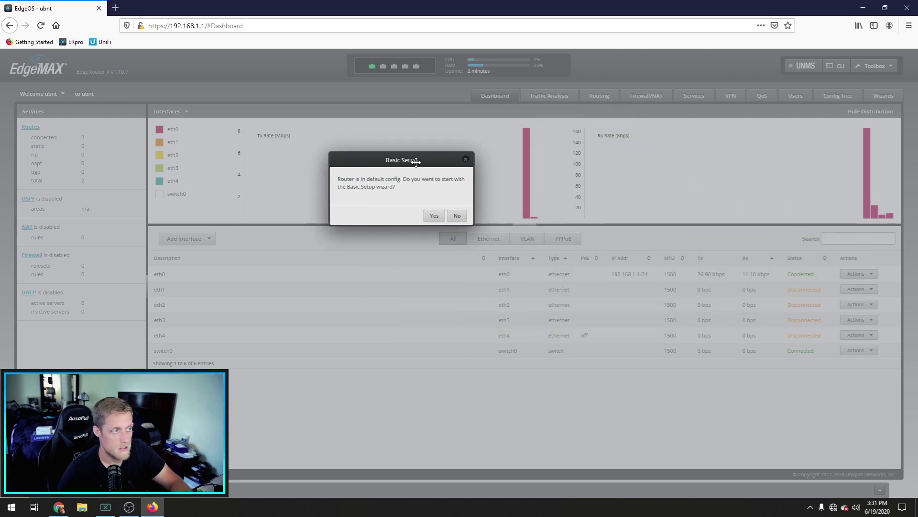
drag(415, 162, 443, 165)
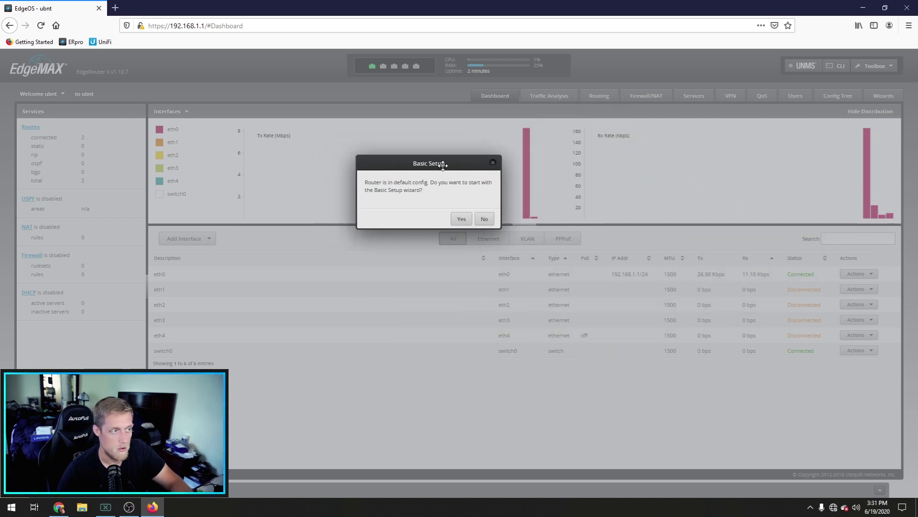
click(462, 220)
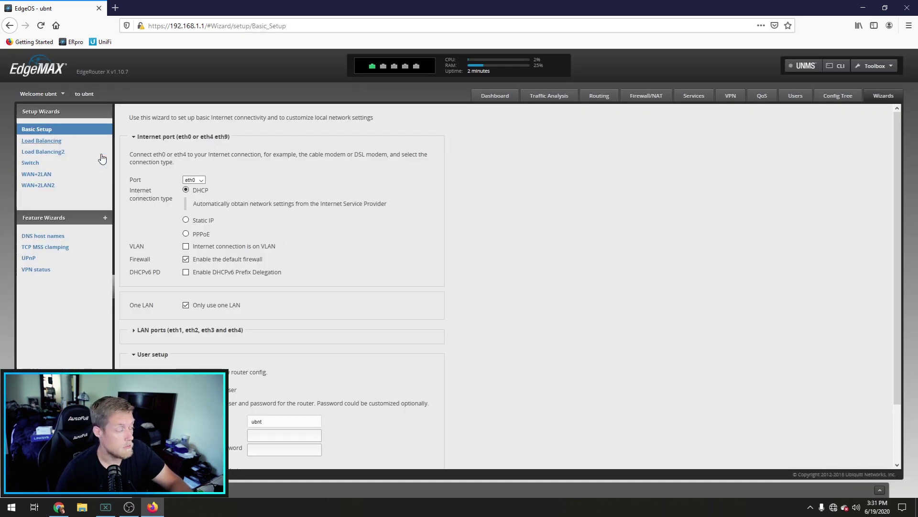
click(201, 179)
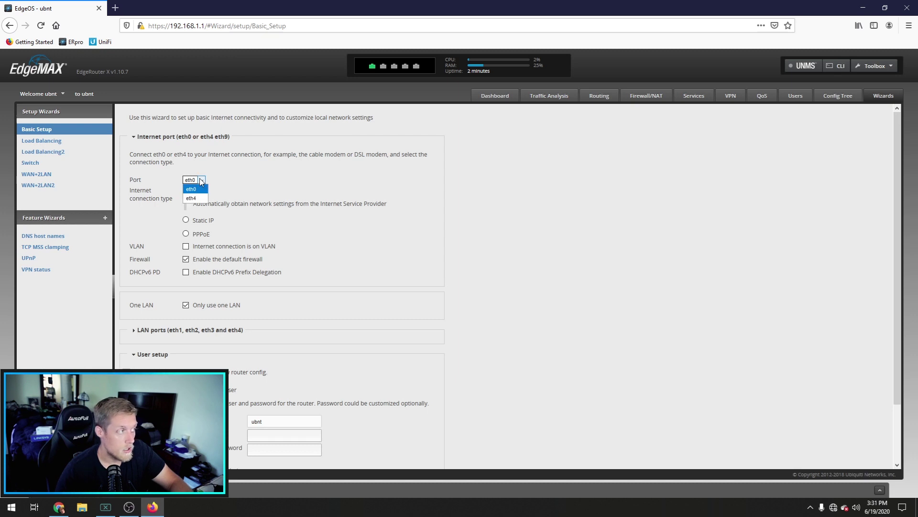
click(201, 179)
click(201, 180)
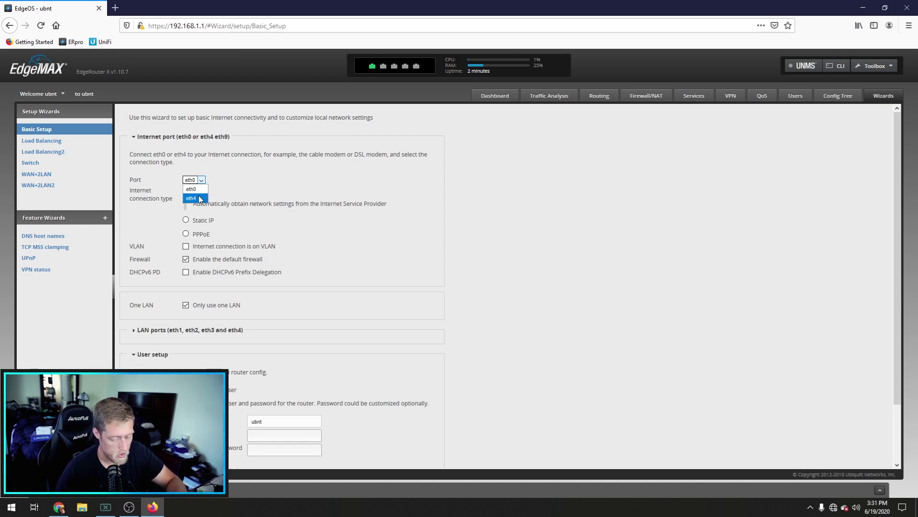
click(194, 189)
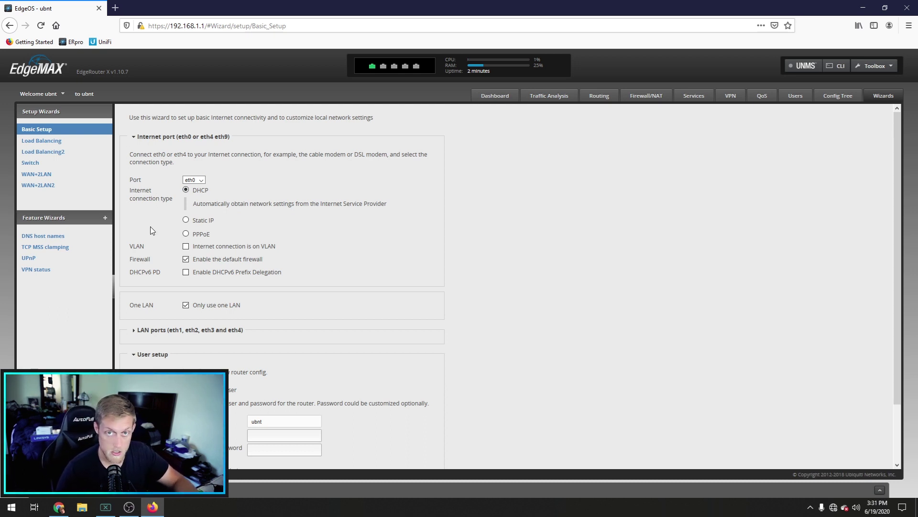
click(203, 221)
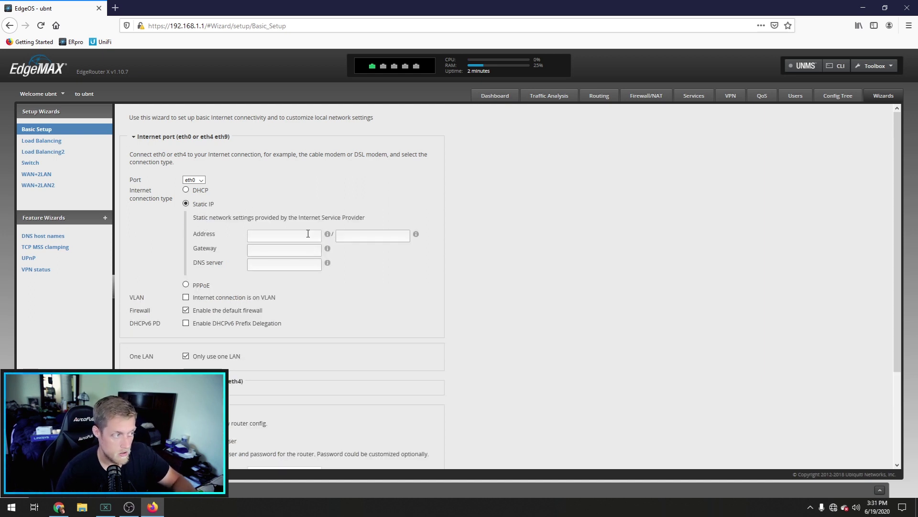
click(205, 286)
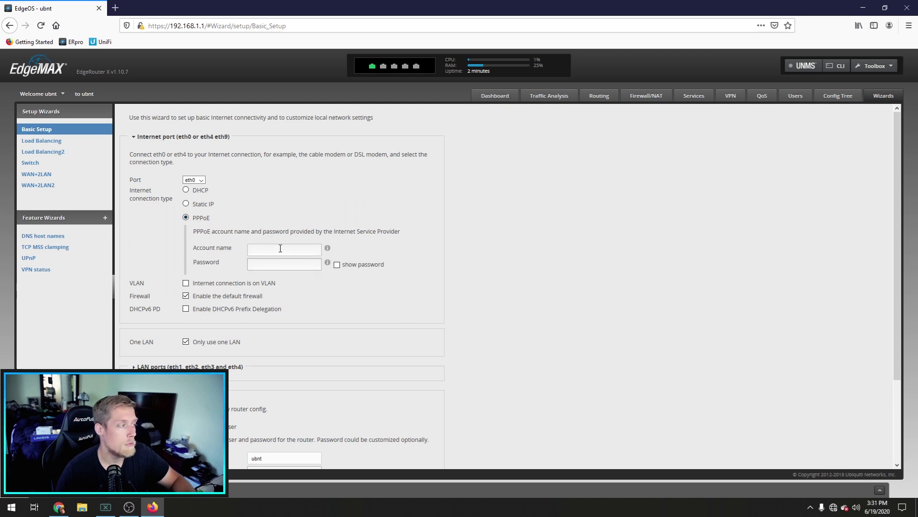
click(197, 191)
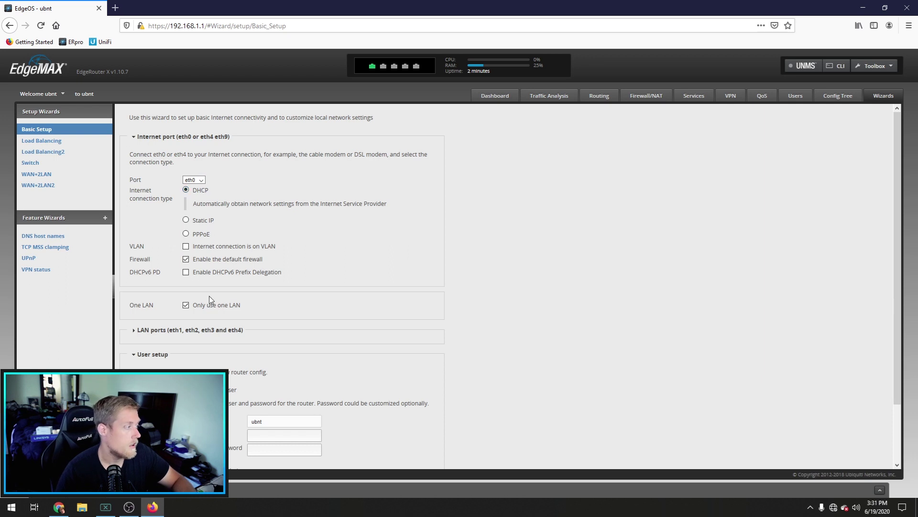
Step: Keep 'Only use one LAN' and change the LAN address to 192.168.20.1
scroll(208, 296, down, 2)
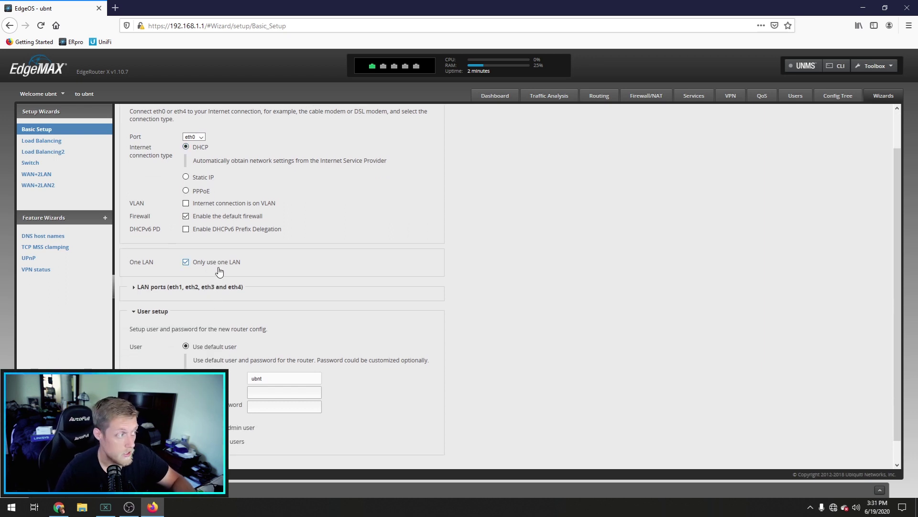
click(220, 272)
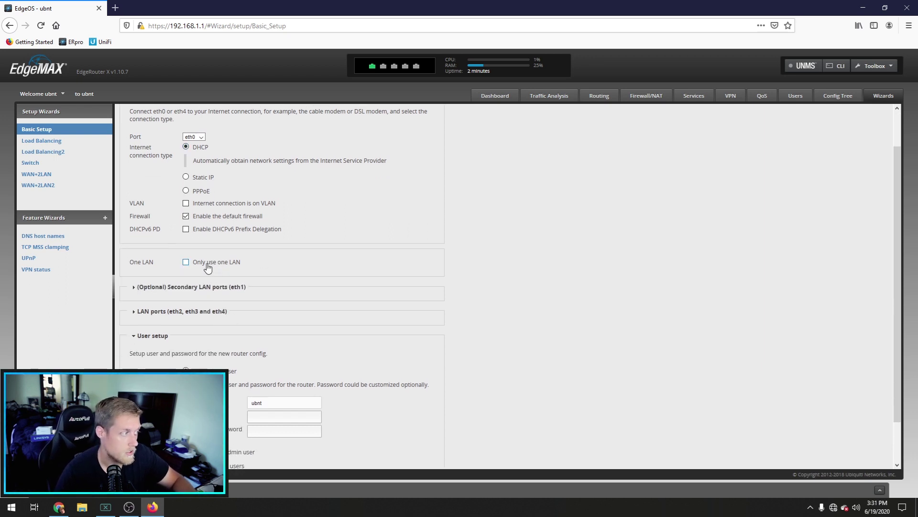
click(209, 265)
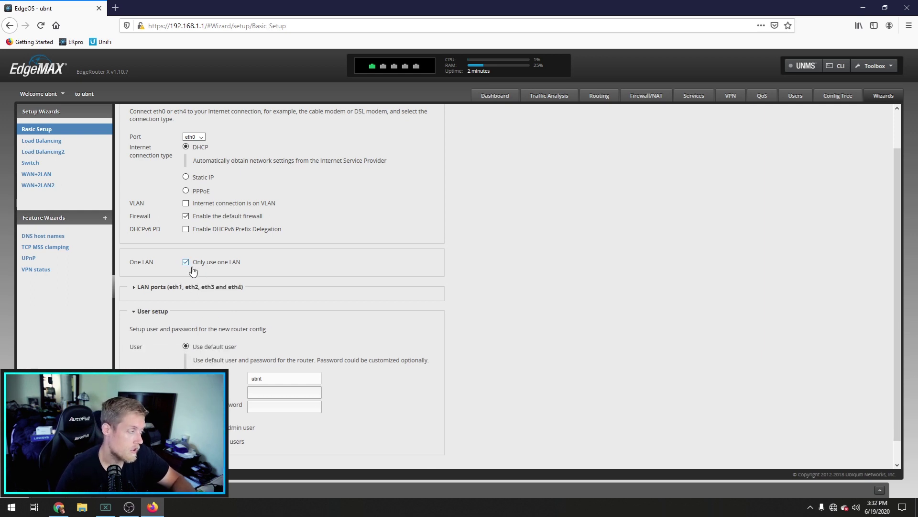
click(172, 287)
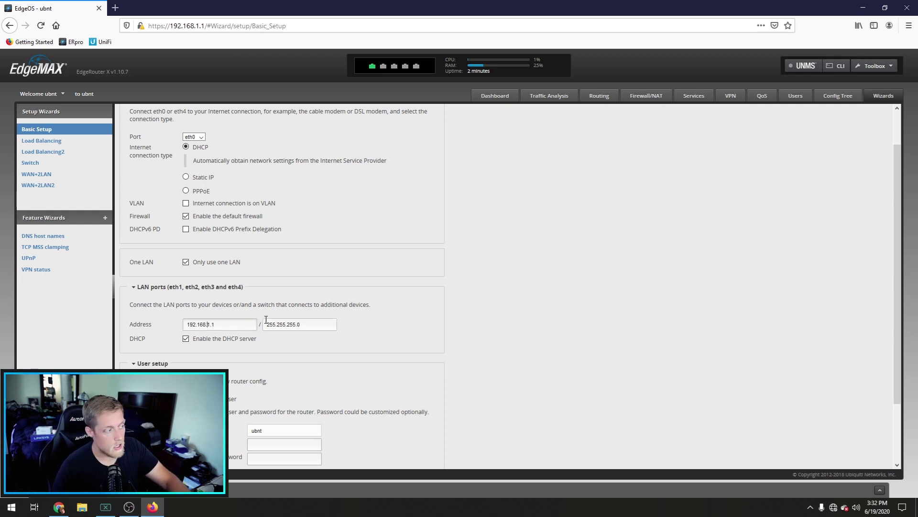
key(BackSpace)
text(20)
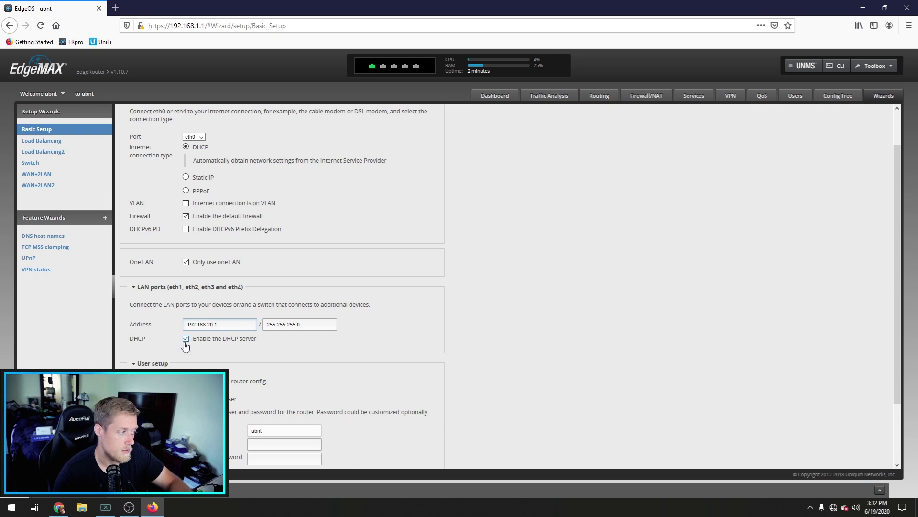
scroll(183, 348, down, 3)
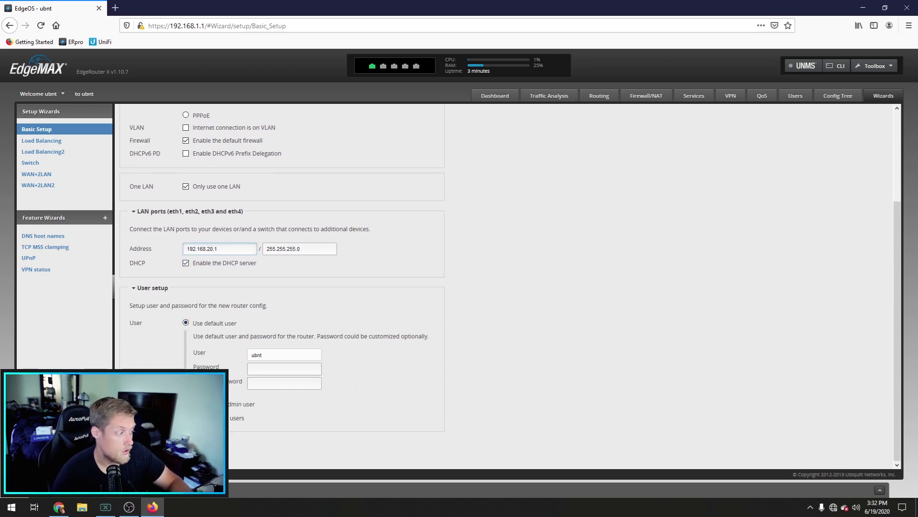
Step: Create a new admin user, entering its username and a confirmed password
click(186, 404)
click(275, 368)
key(Tab)
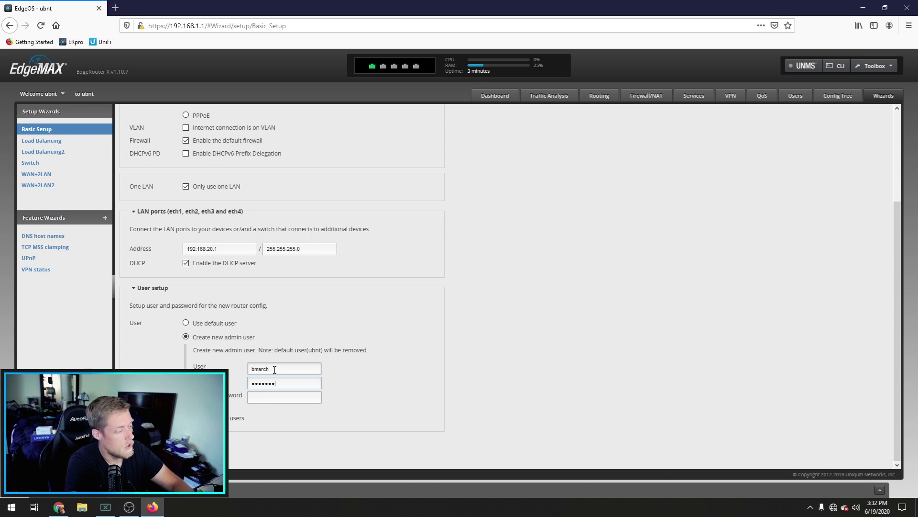
key(Tab)
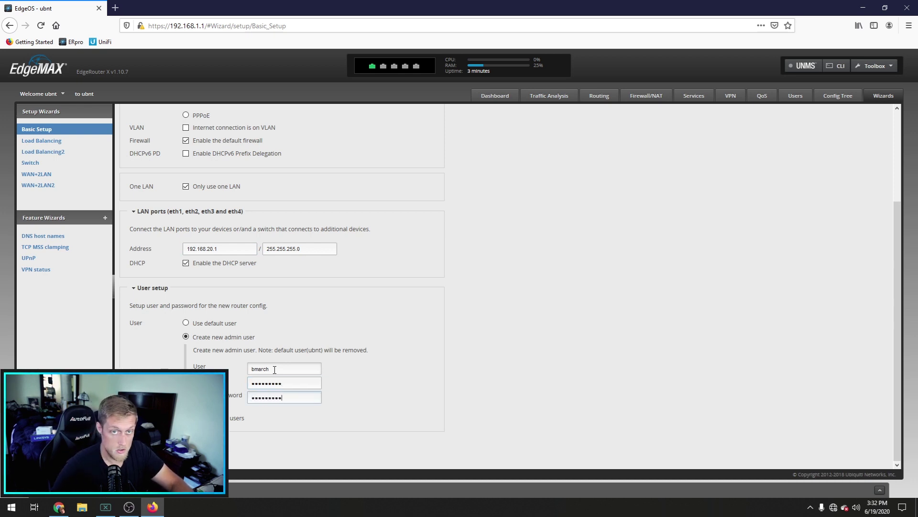
key(Return)
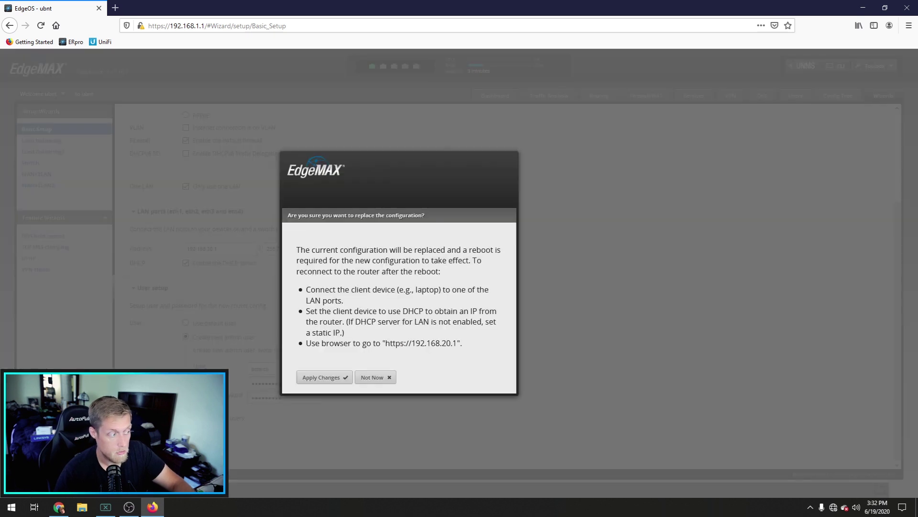
Step: Apply the Basic Setup changes and confirm rebooting the router
click(327, 379)
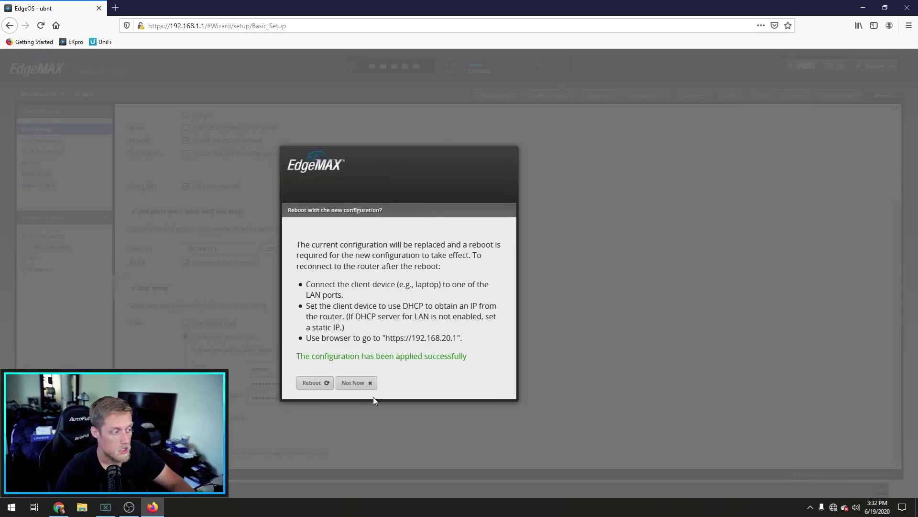
click(325, 383)
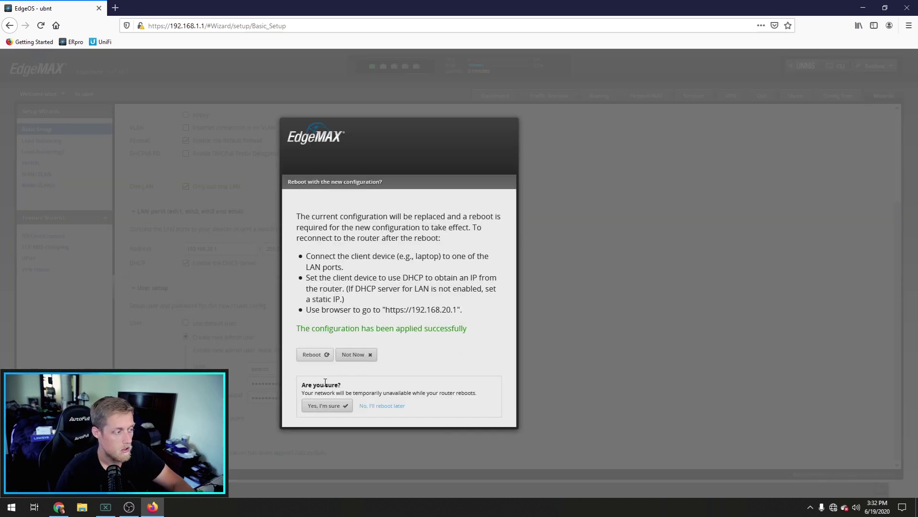
click(330, 406)
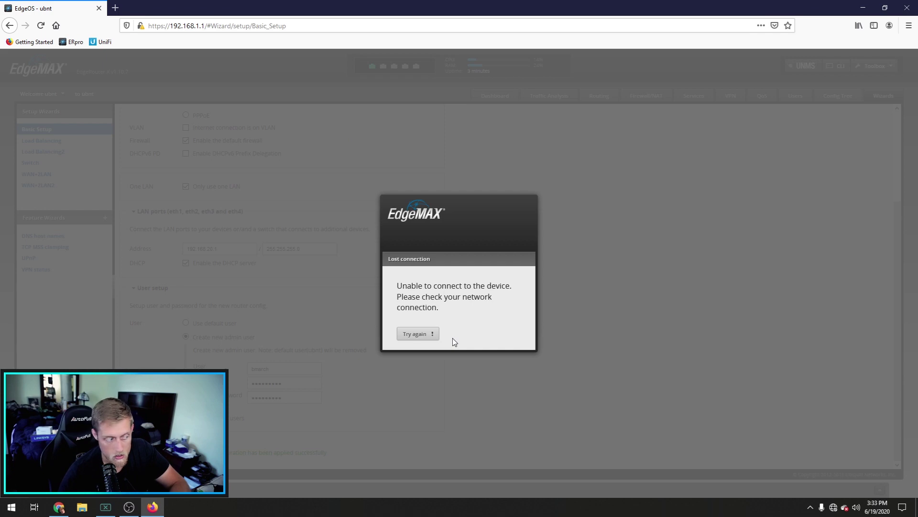
mouse_move(833, 508)
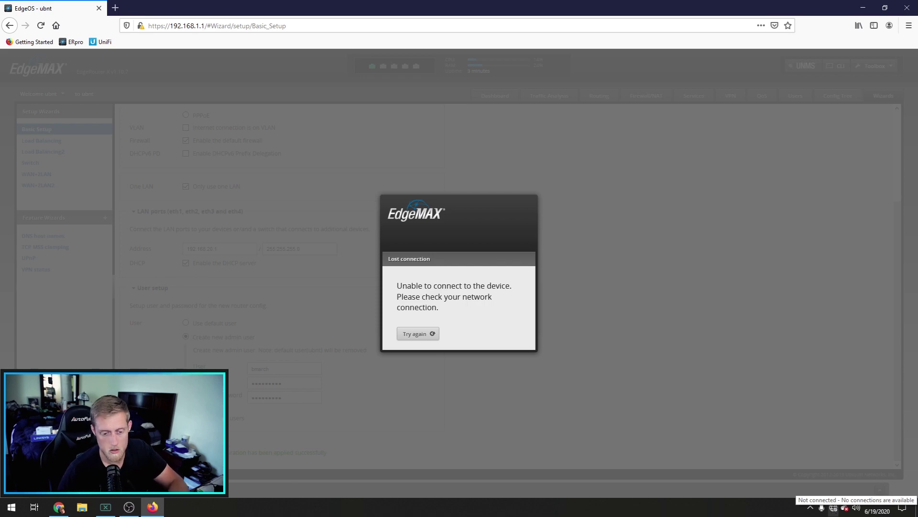
Step: Open the Ethernet adapter's IPv4 properties through Network & Internet settings
click(833, 508)
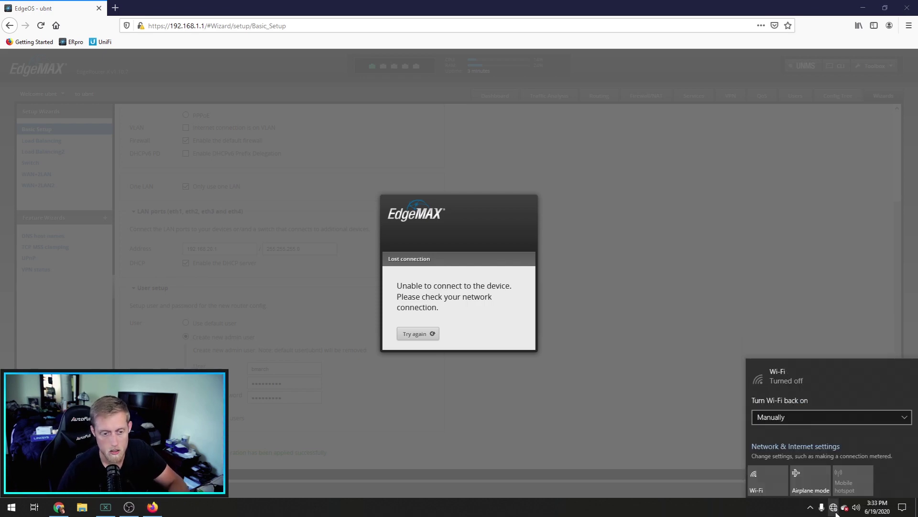
click(810, 446)
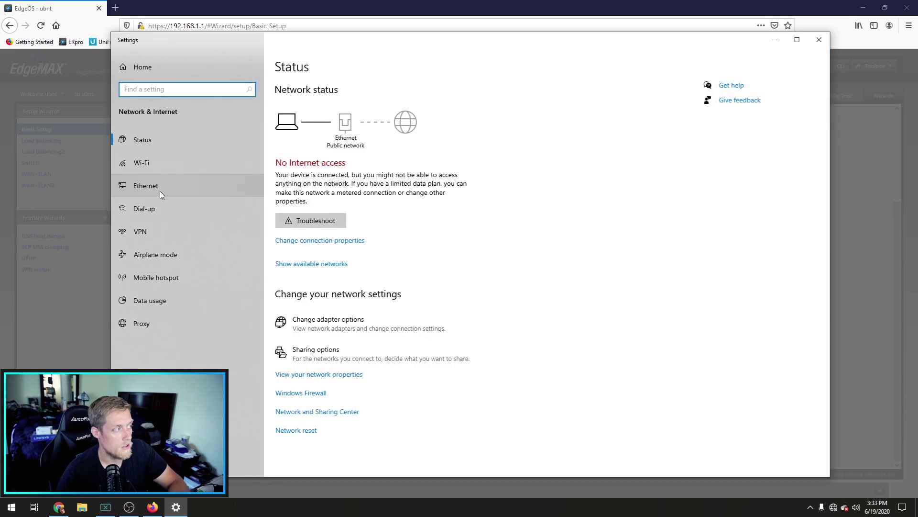
click(161, 191)
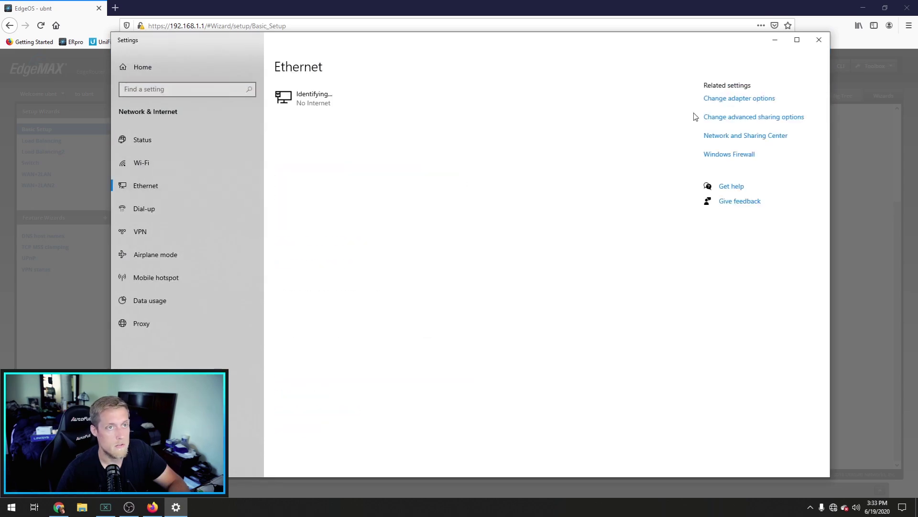
click(727, 99)
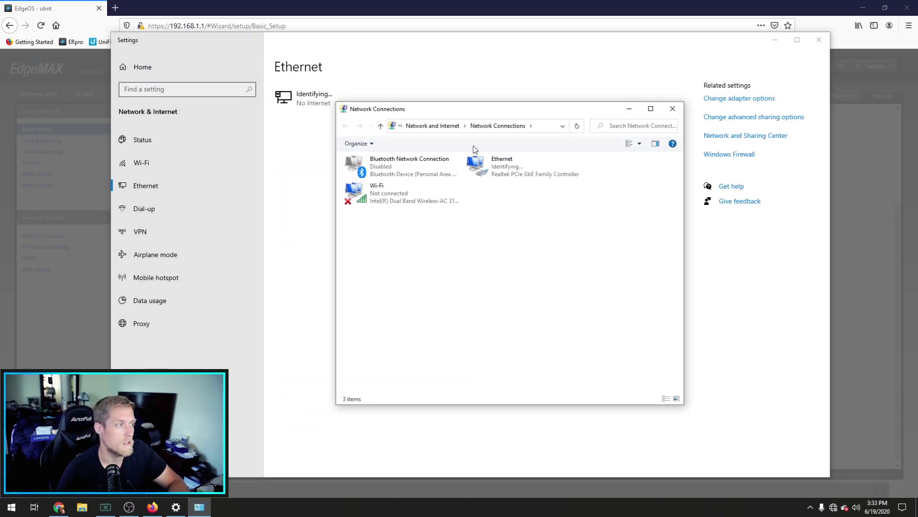
double_click(519, 178)
click(407, 334)
double_click(458, 263)
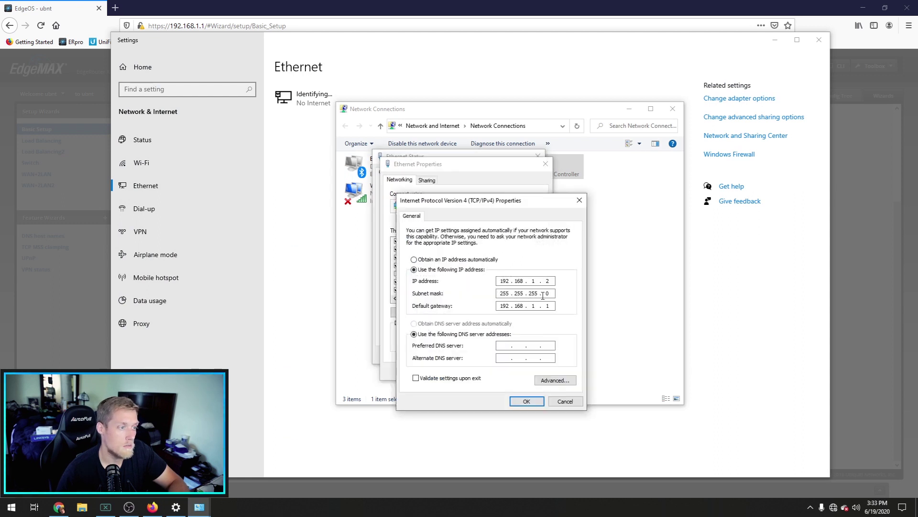
Step: Set IP and DNS to obtain automatically, save, and close all network windows
click(458, 259)
click(442, 324)
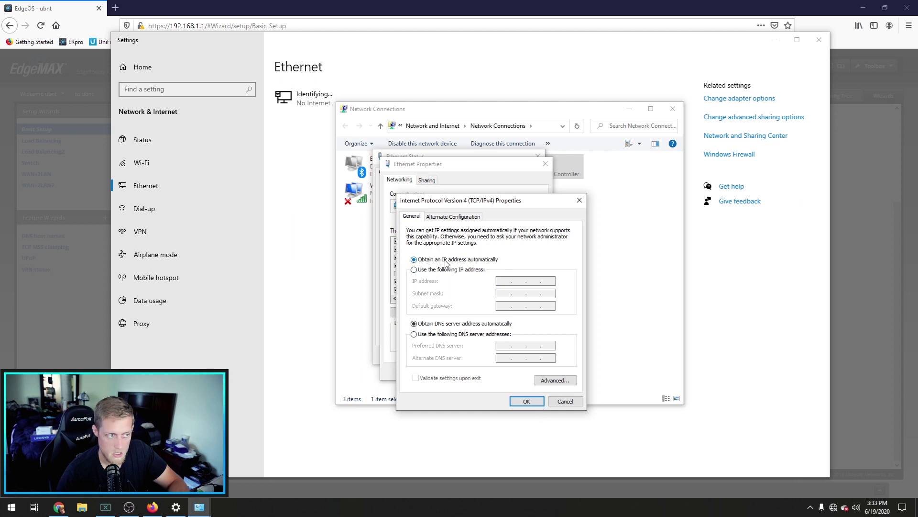
click(526, 401)
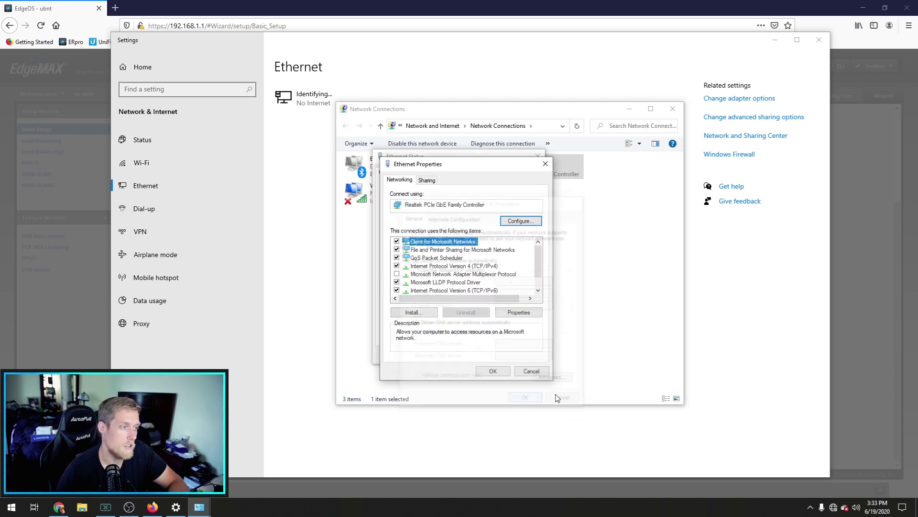
click(493, 371)
click(523, 355)
click(673, 109)
click(819, 40)
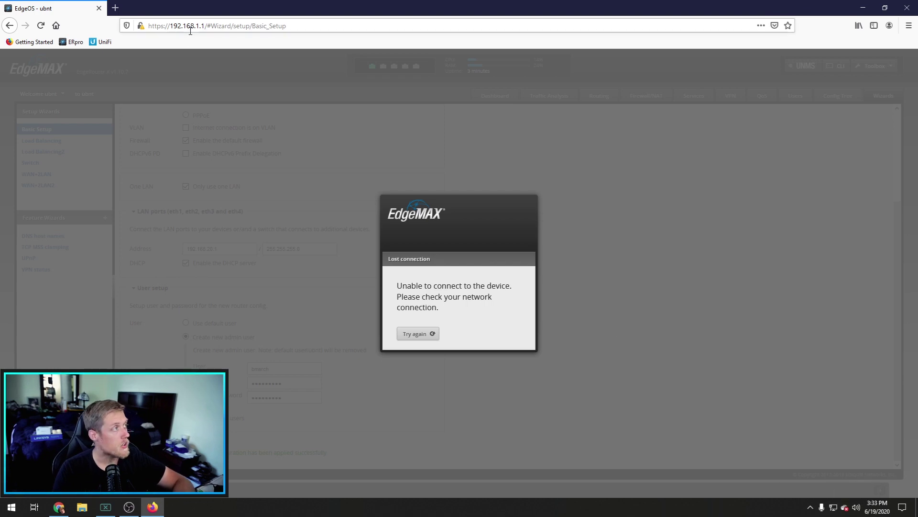
drag(196, 27, 324, 22)
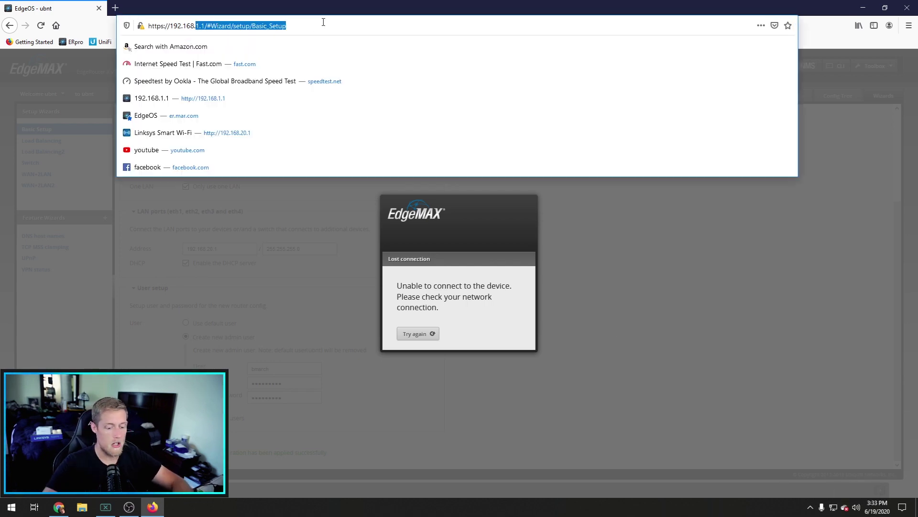
text(20.1)
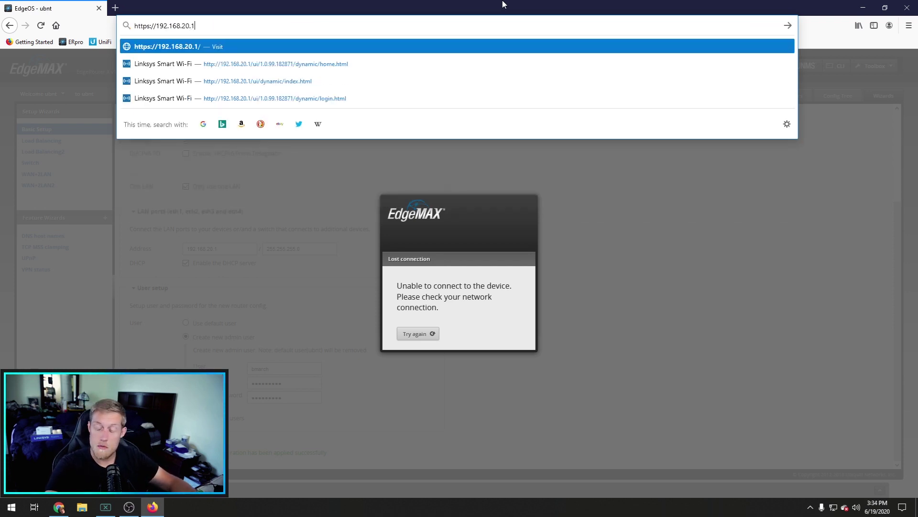
key(Return)
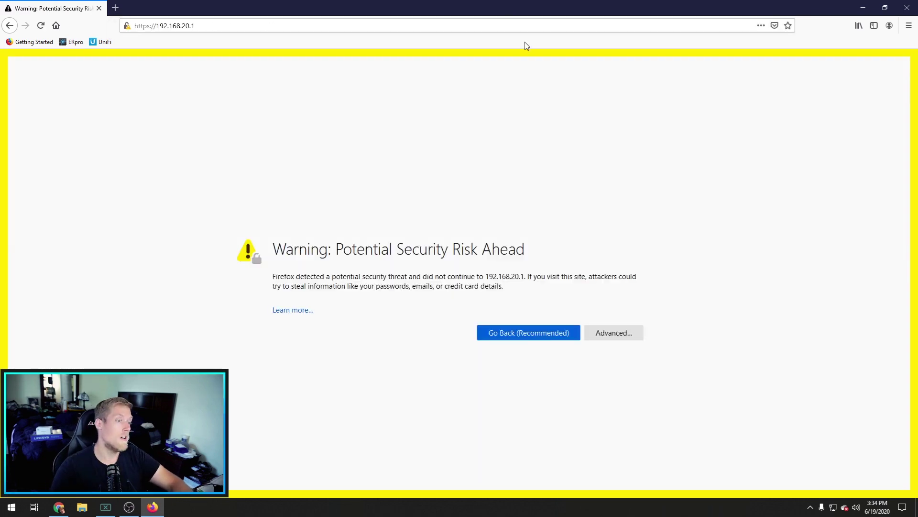
click(609, 331)
click(598, 474)
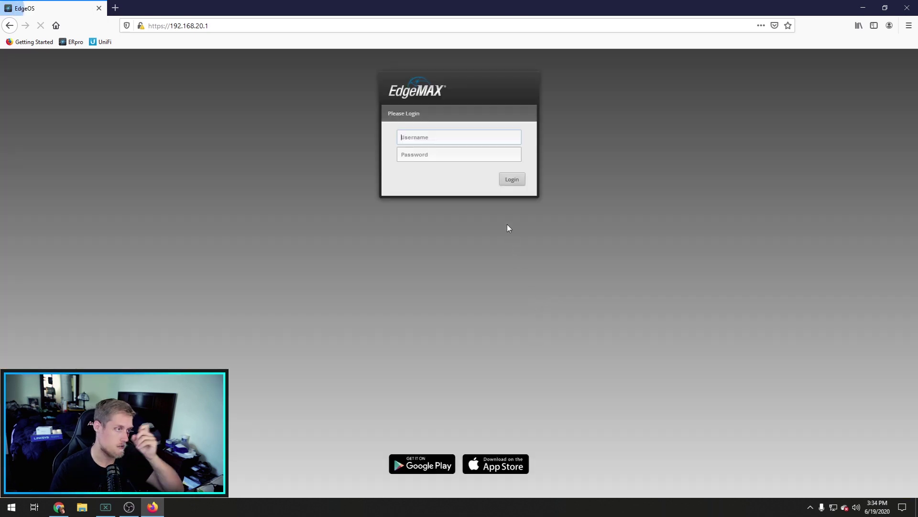
Step: Log in to the EdgeOS dashboard with the new admin account
click(441, 140)
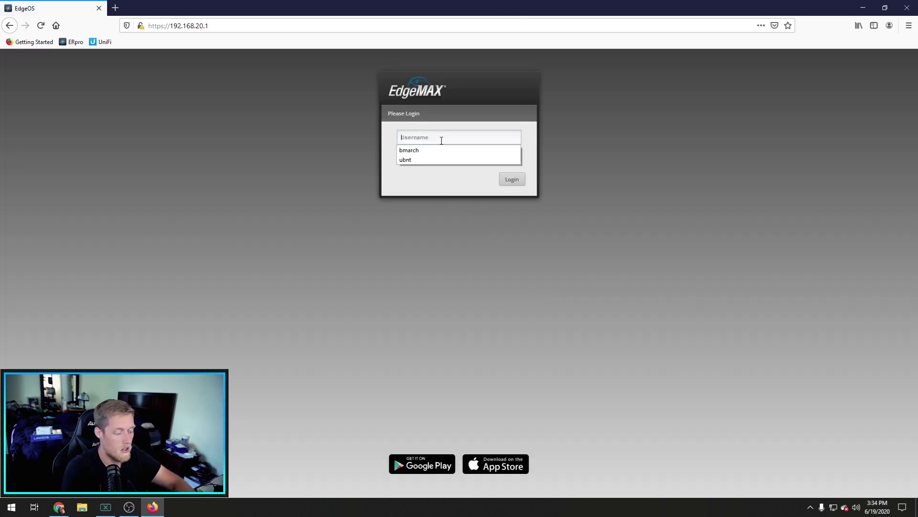
text(bmarch)
key(Tab)
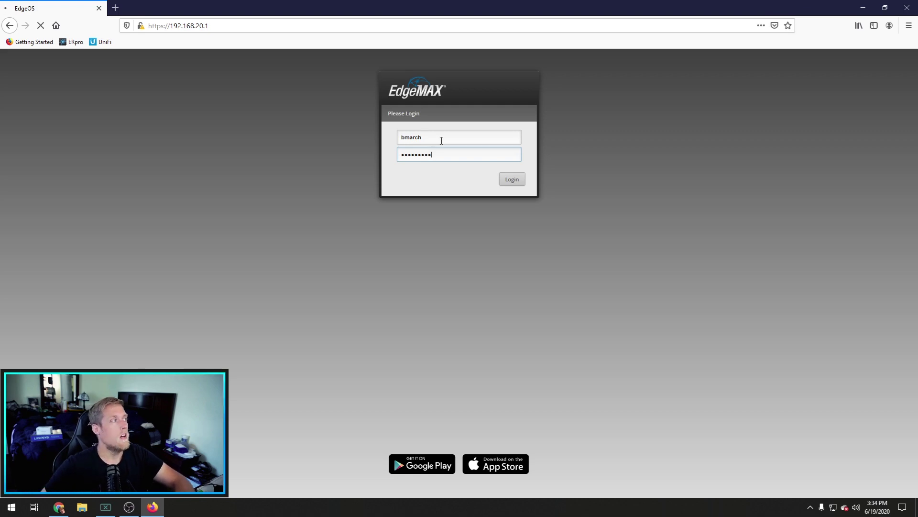
click(512, 179)
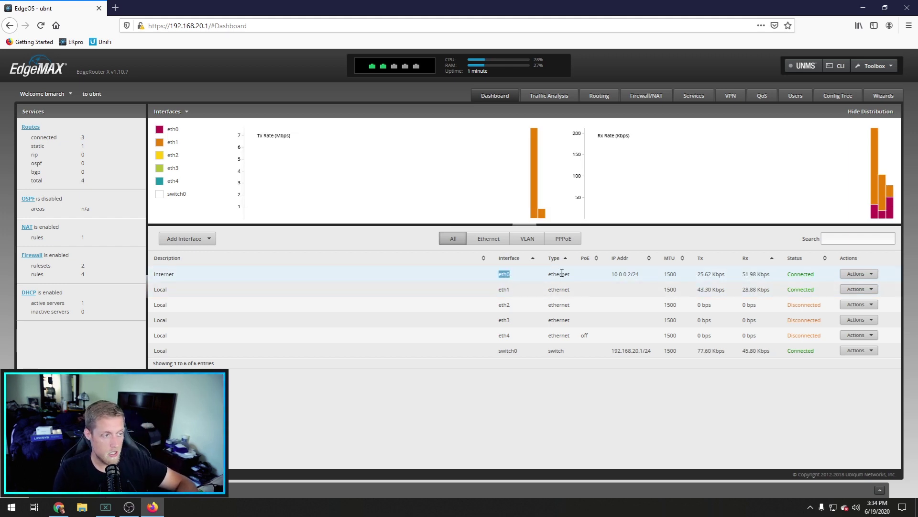
drag(613, 274, 643, 274)
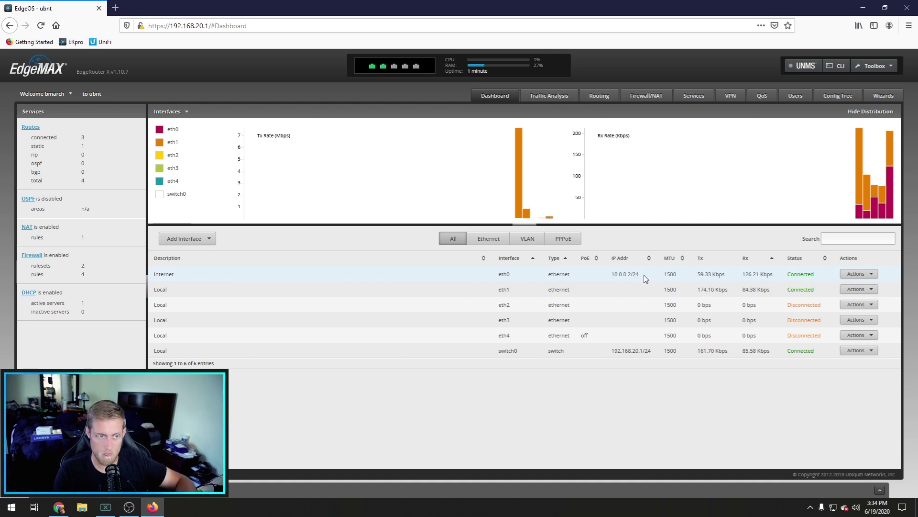
drag(612, 274, 643, 275)
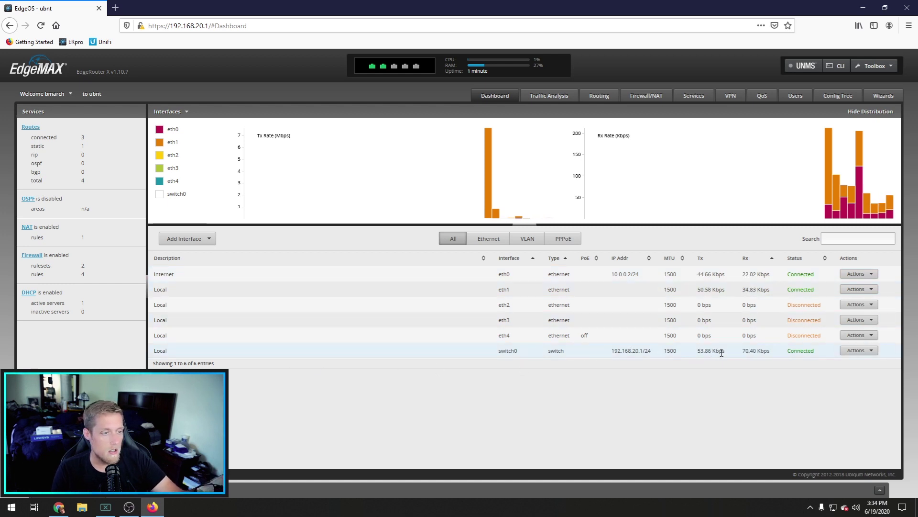
double_click(508, 350)
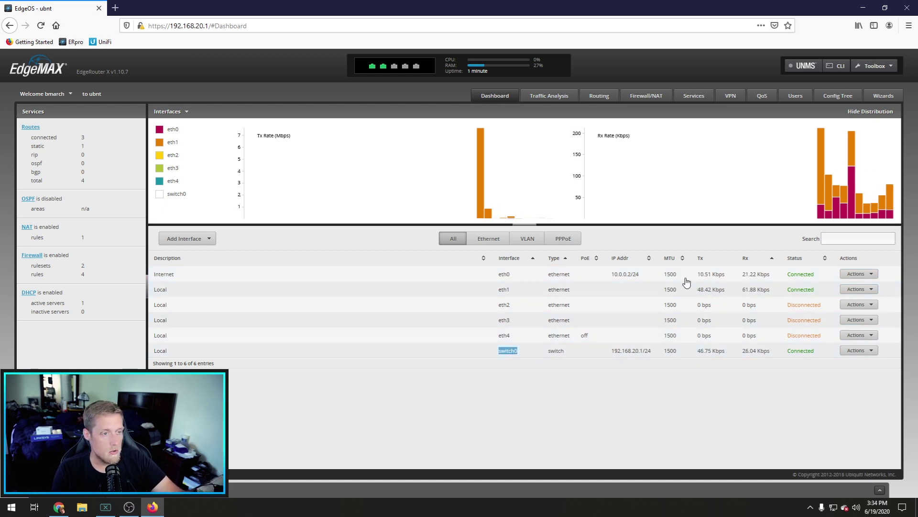
drag(696, 289, 767, 288)
click(614, 297)
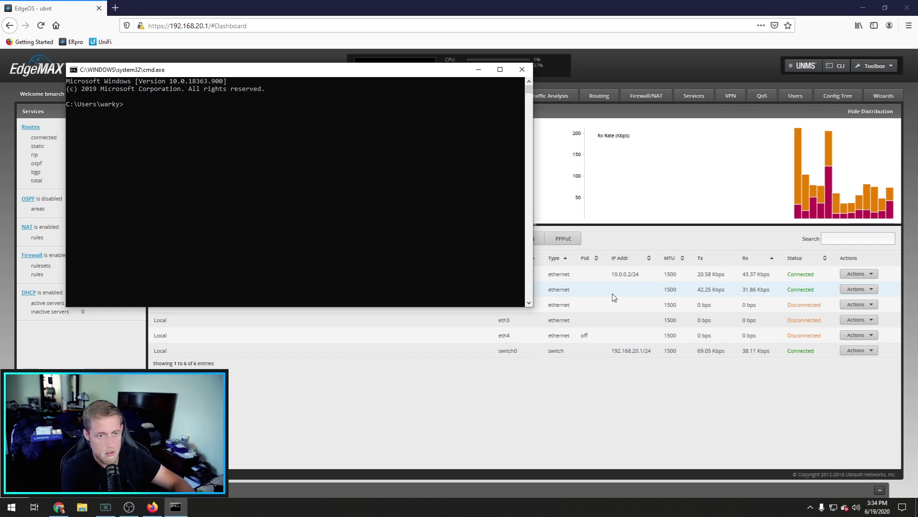
text(ping 1.1.1)
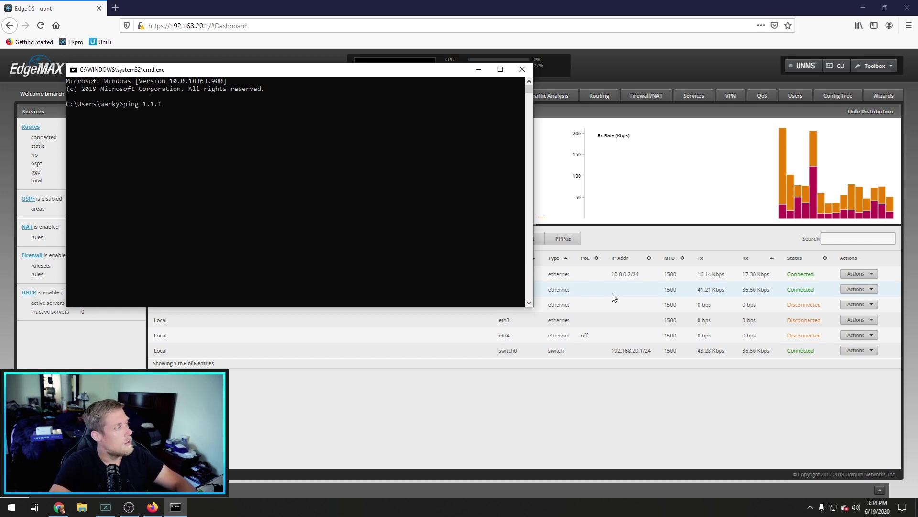
text(.1)
key(Return)
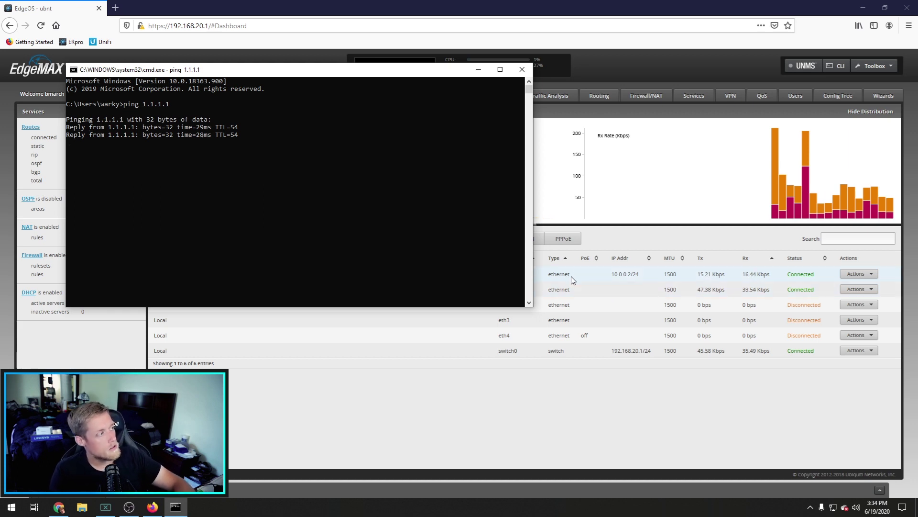
click(521, 71)
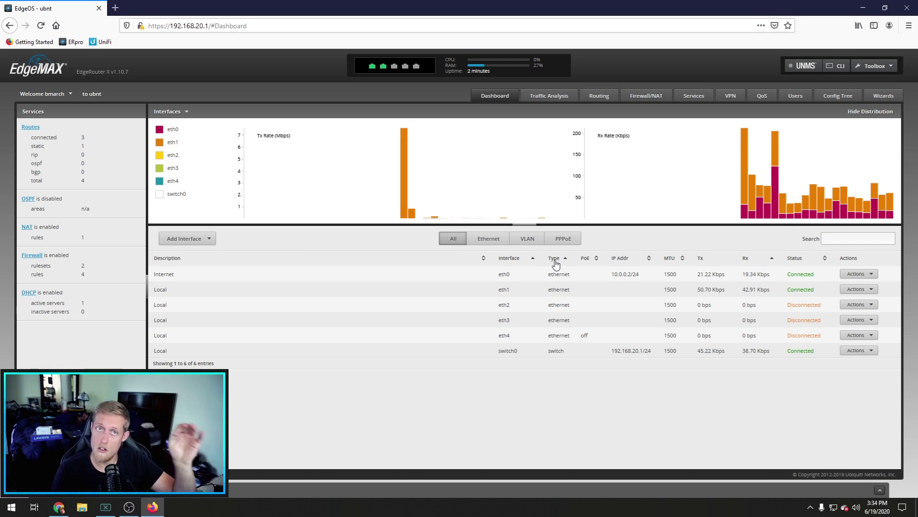
Step: Open the EdgeOS CLI console and log in with the new admin credentials
click(841, 67)
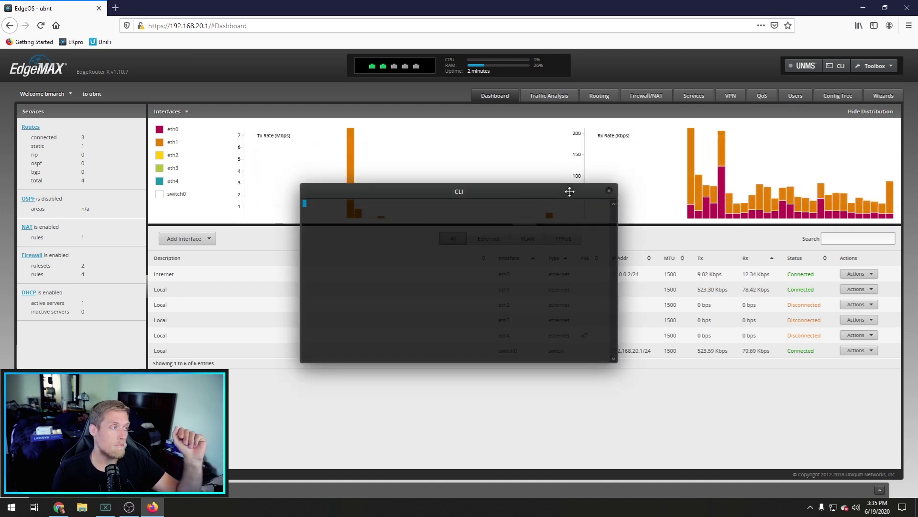
drag(569, 190, 689, 145)
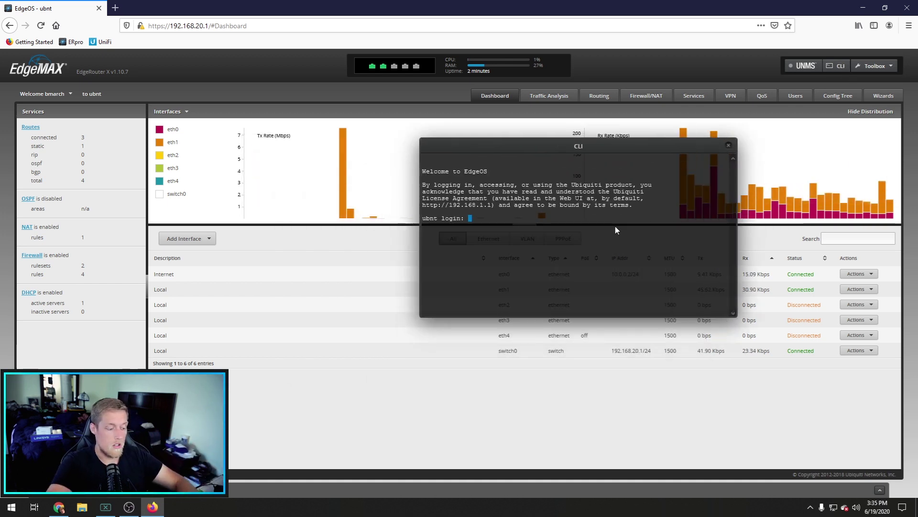
text(bmarch)
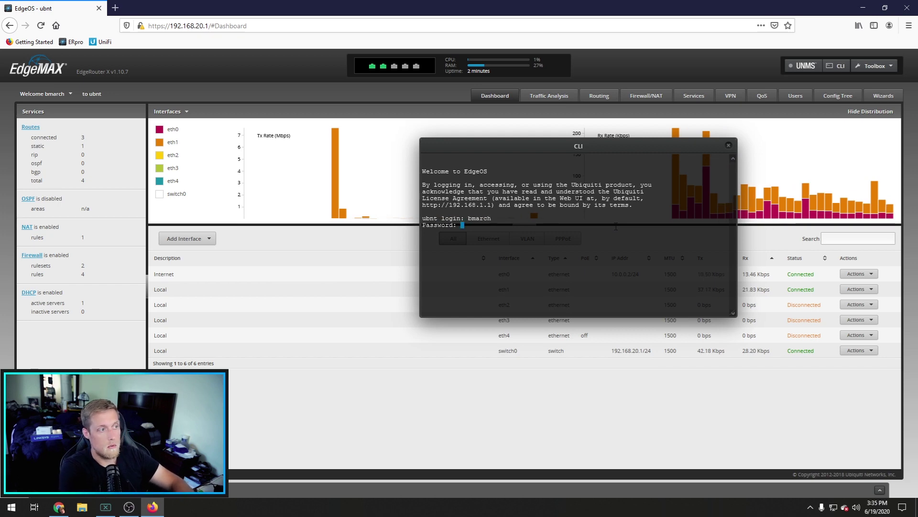
key(Return)
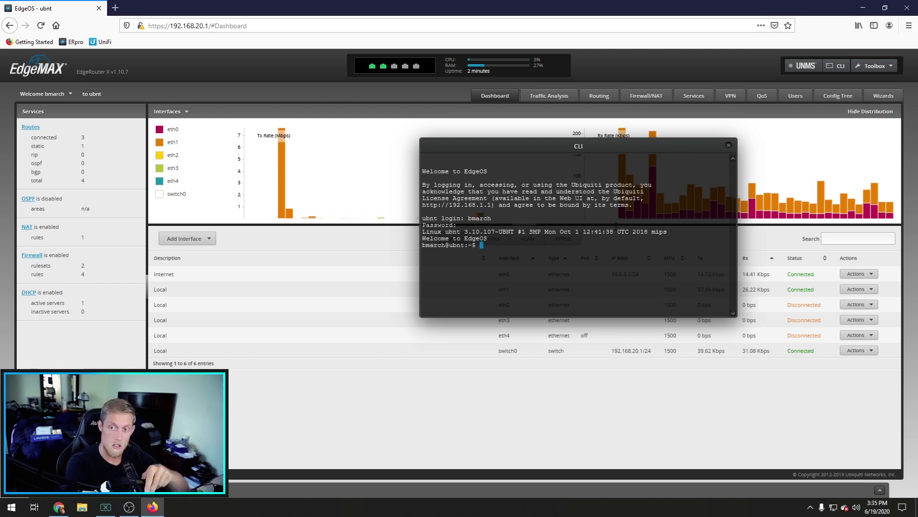
Step: Enter configure mode and run 'set system offload hwnat enable' and the IPsec offload command
text(conf)
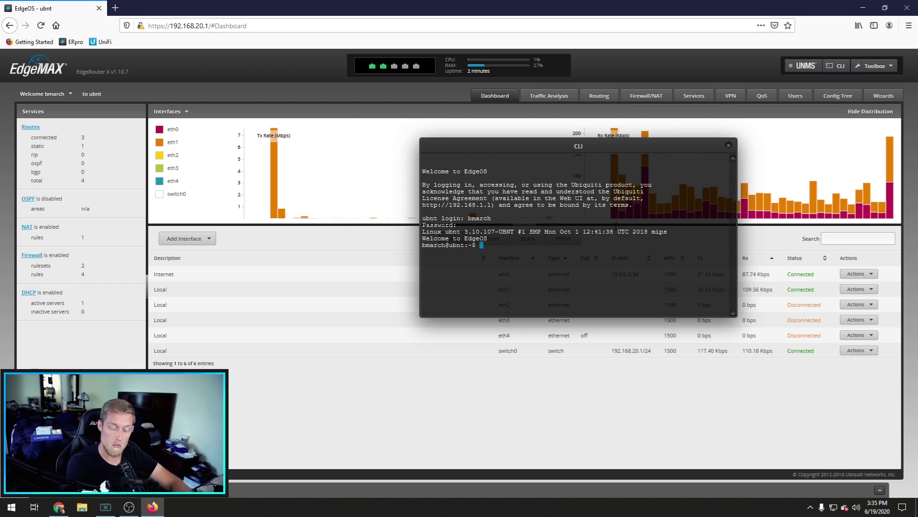
text(igure)
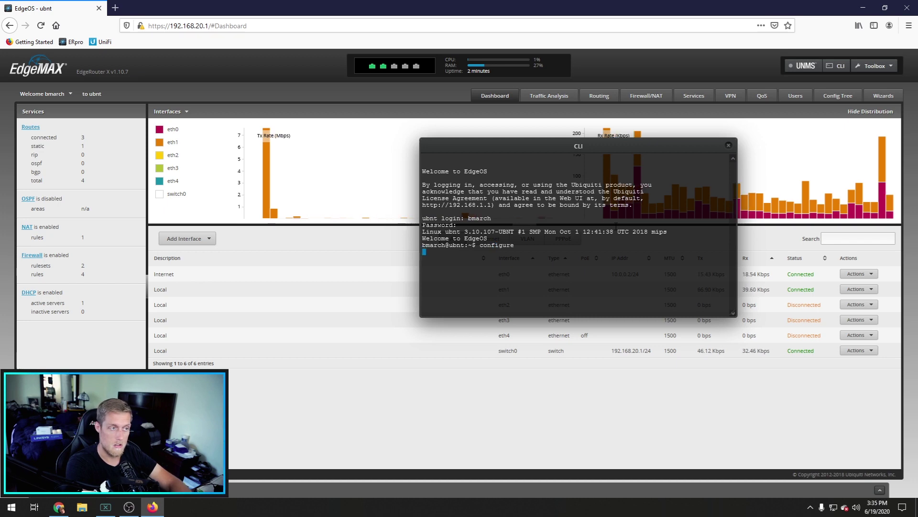
key(Return)
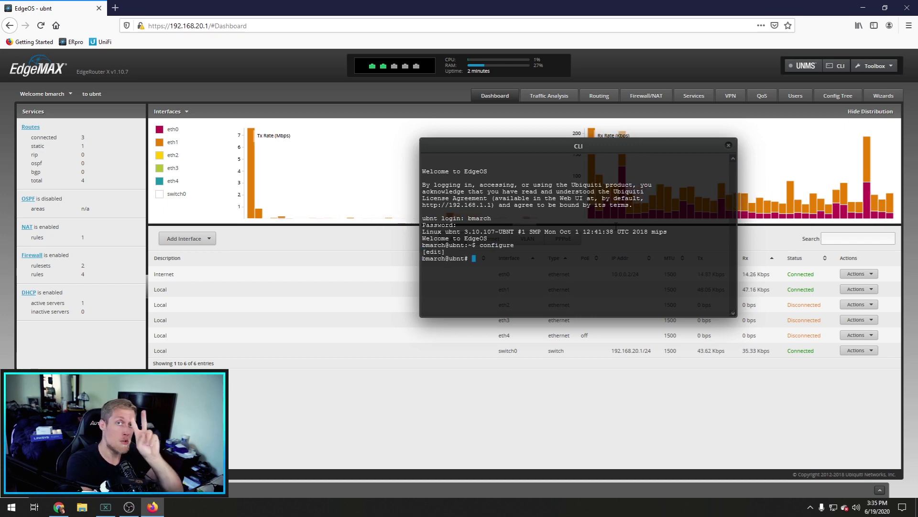
text(set)
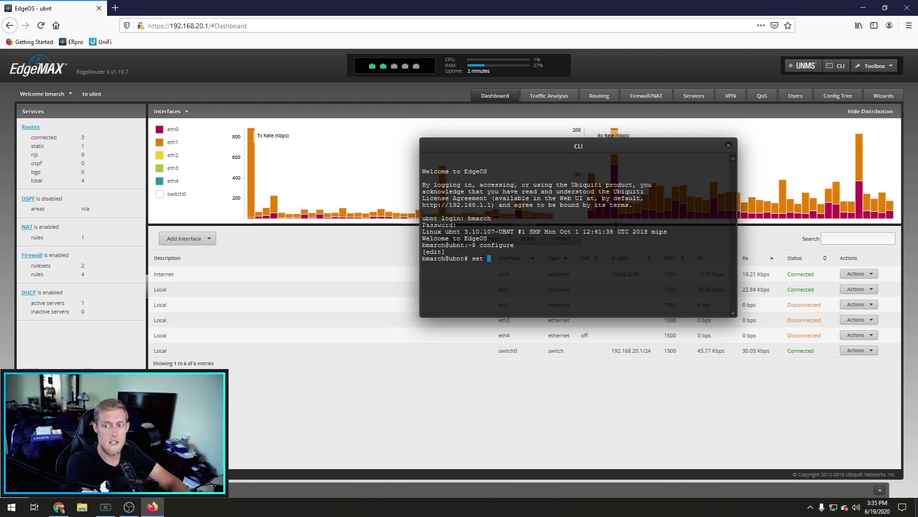
text( system offload )
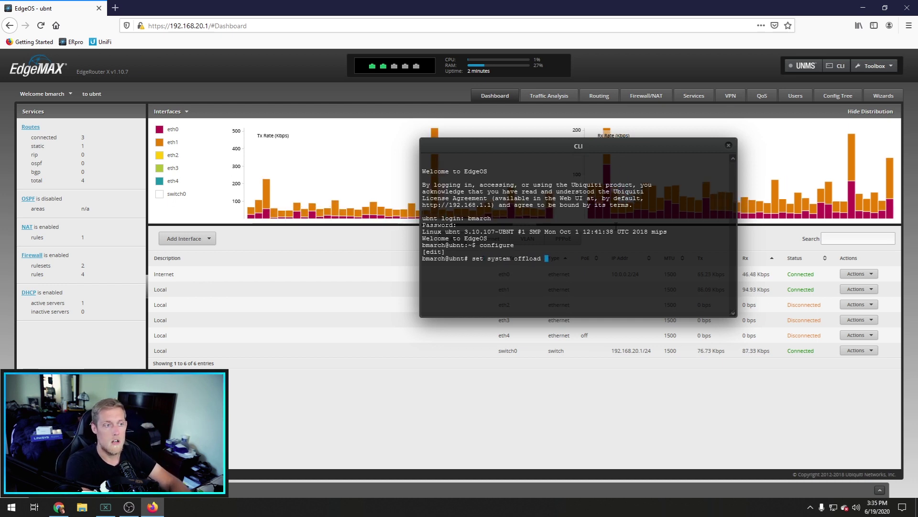
text(hwnat enable)
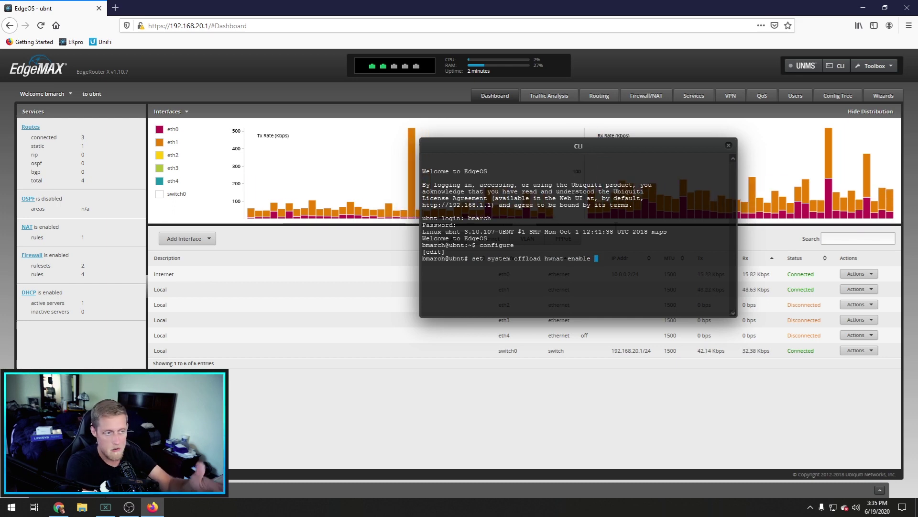
key(Return)
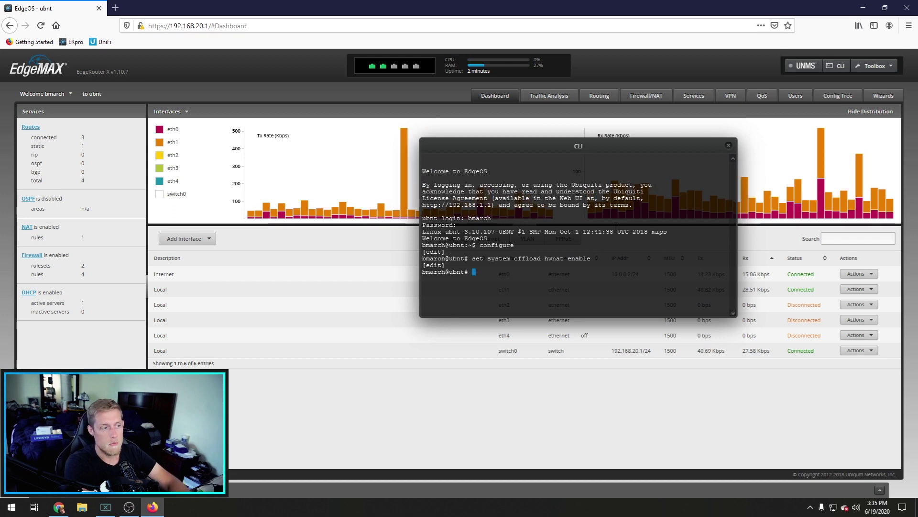
text(set system )
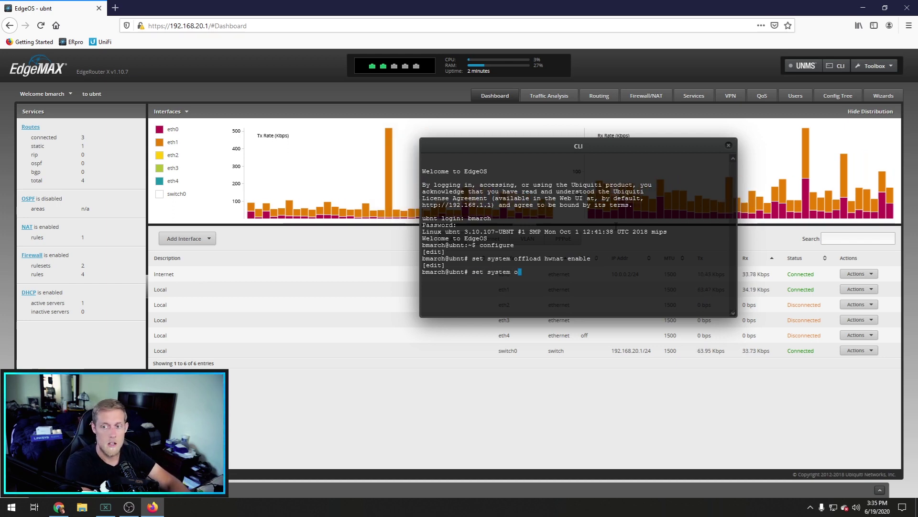
text(offload )
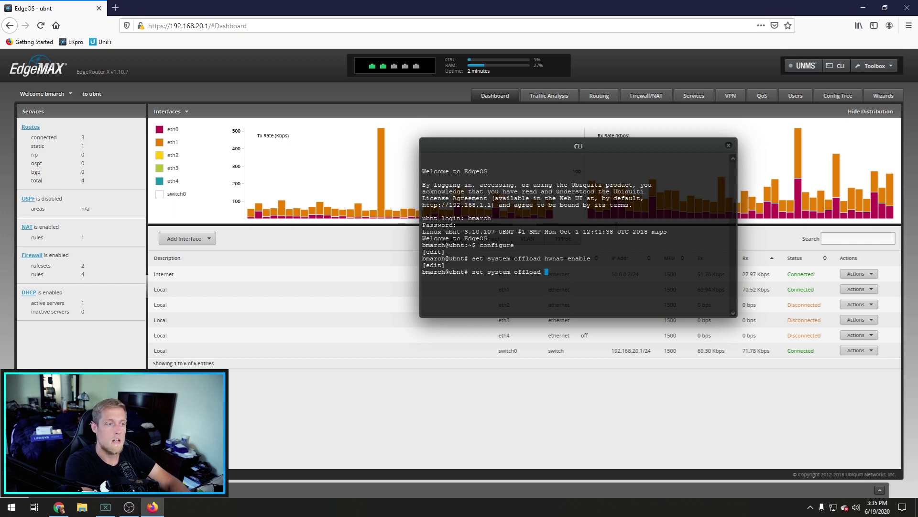
text(opssec)
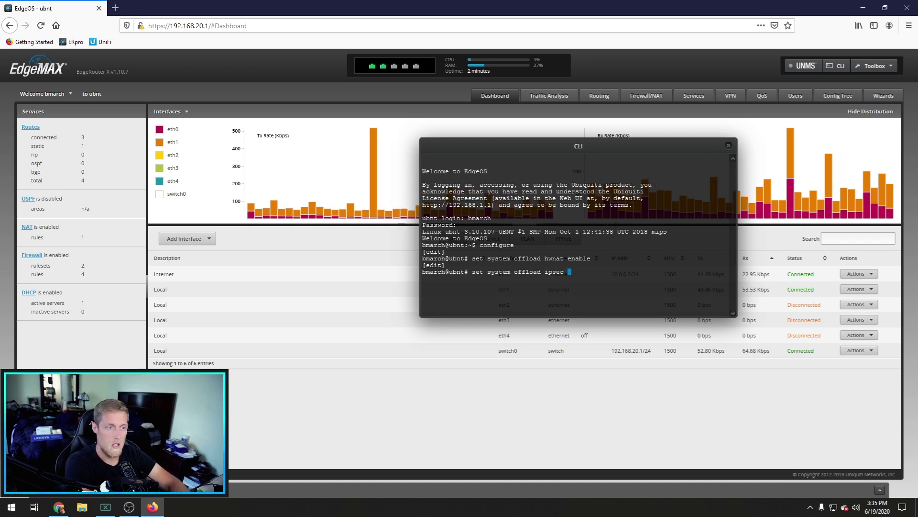
text( enable)
key(Return)
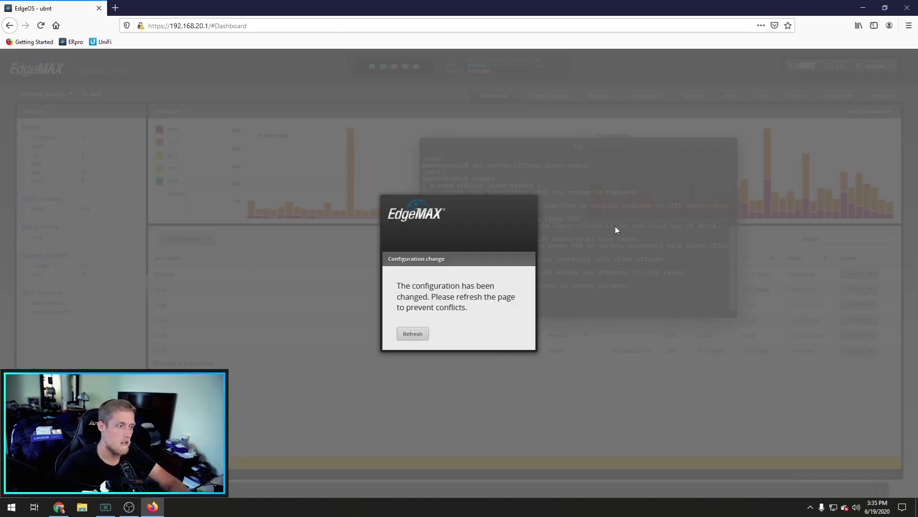
Step: Reload the dashboard and store the offload configuration permanently with the save command
click(413, 333)
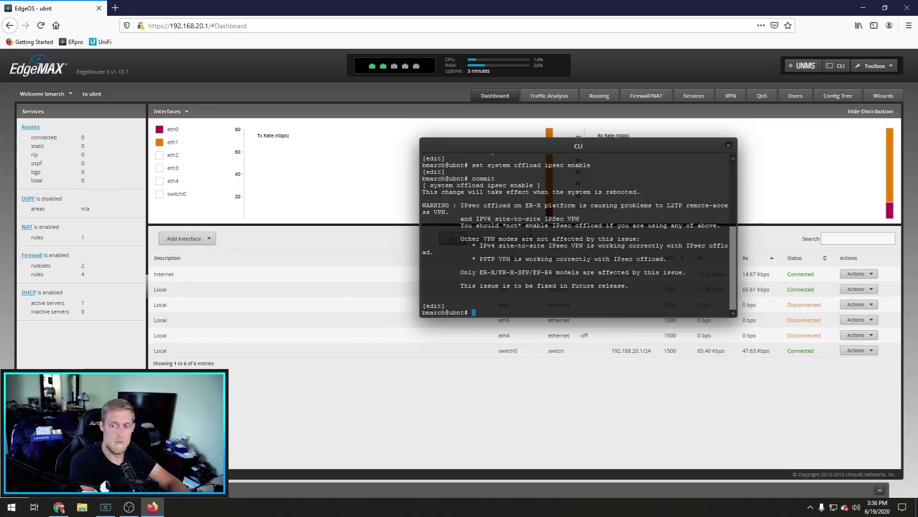
text(save)
key(Return)
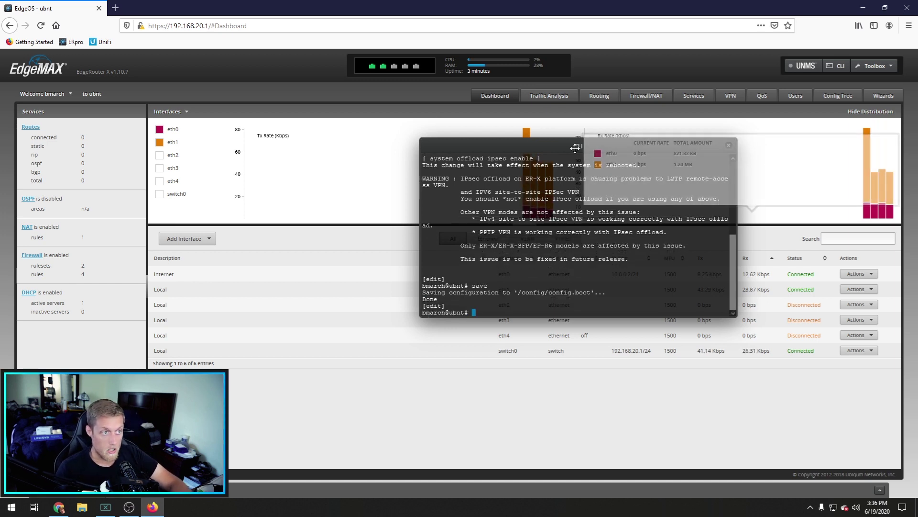
Step: Move the command-line window aside and close it
drag(694, 138, 660, 154)
drag(584, 167, 467, 164)
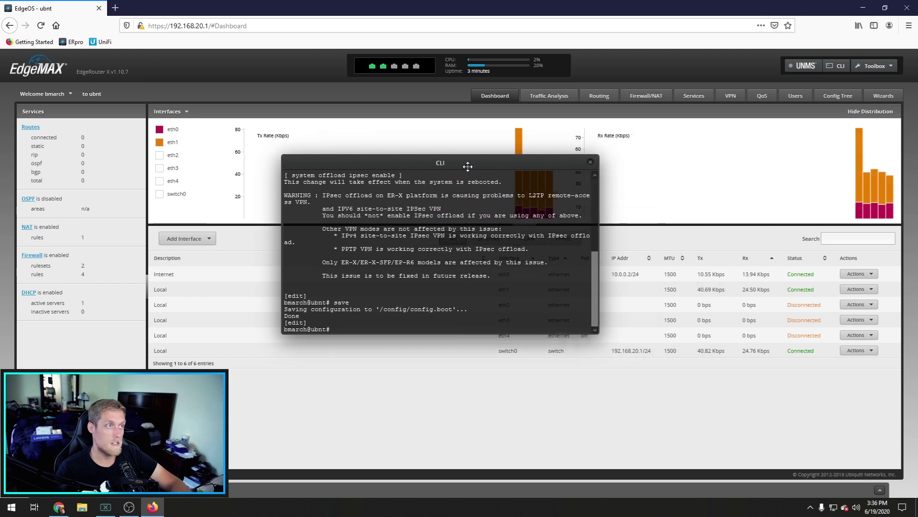
click(595, 162)
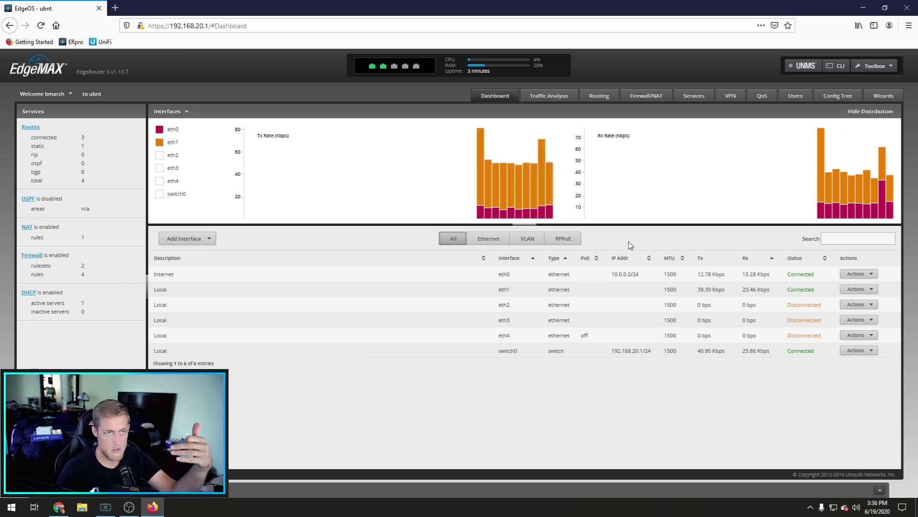
Step: Check the QoS Smart Queue page, return to the Dashboard, and open a new Firefox tab
click(761, 95)
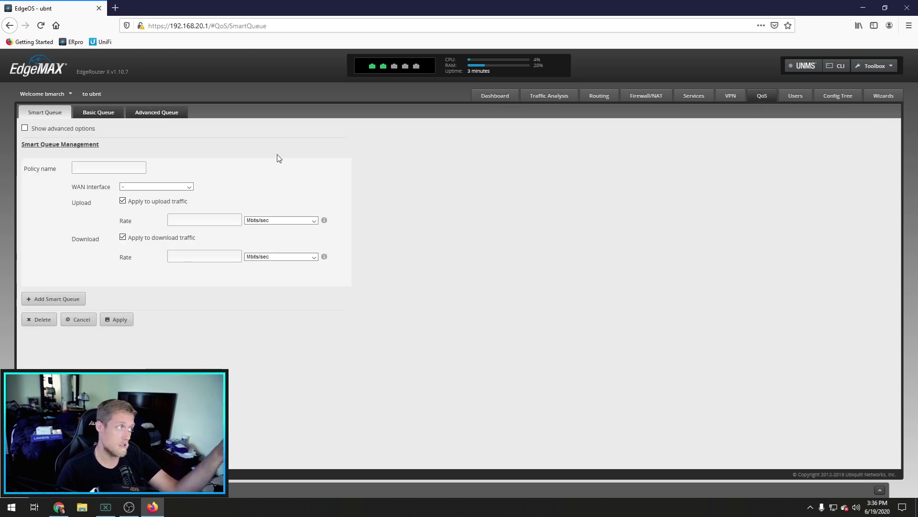
click(493, 97)
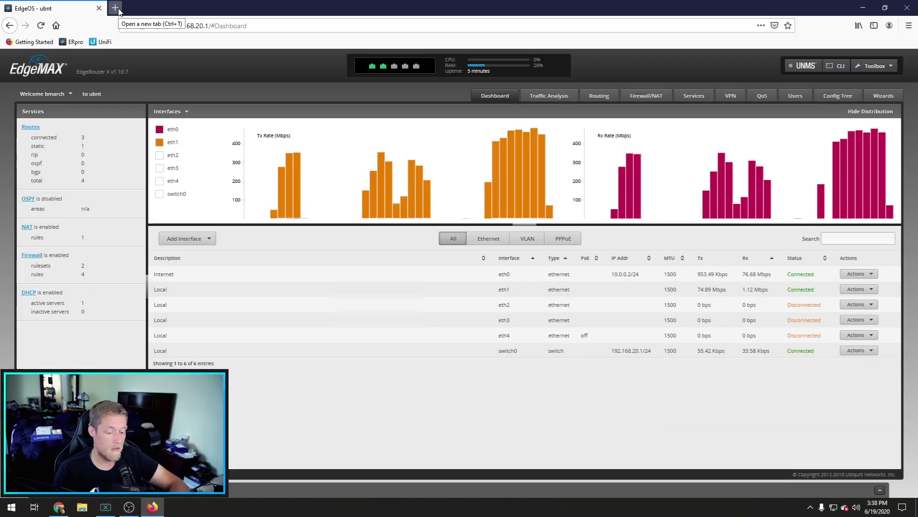
click(115, 8)
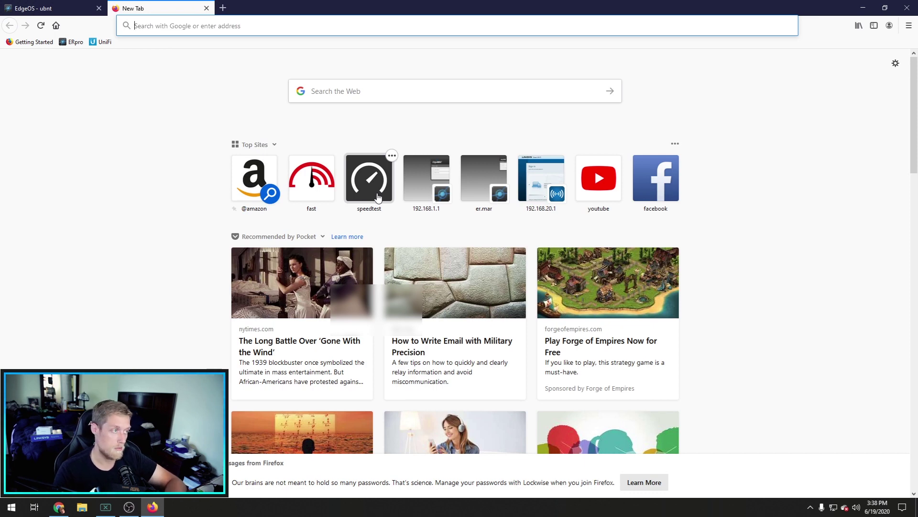
Step: Run a Speedtest (469.60 Mbps down, 23.66 Mbps up, 43 ms ping), then go back to its start page
click(378, 197)
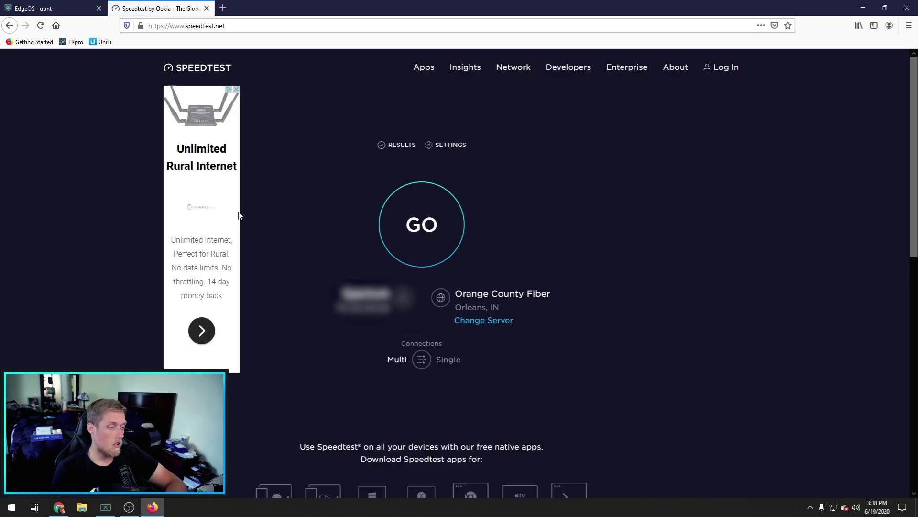
click(414, 225)
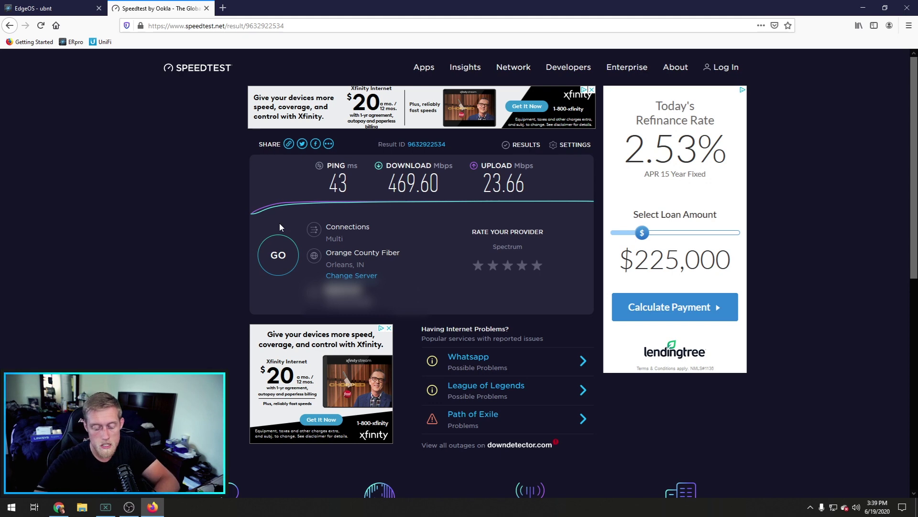
key(alt+Left)
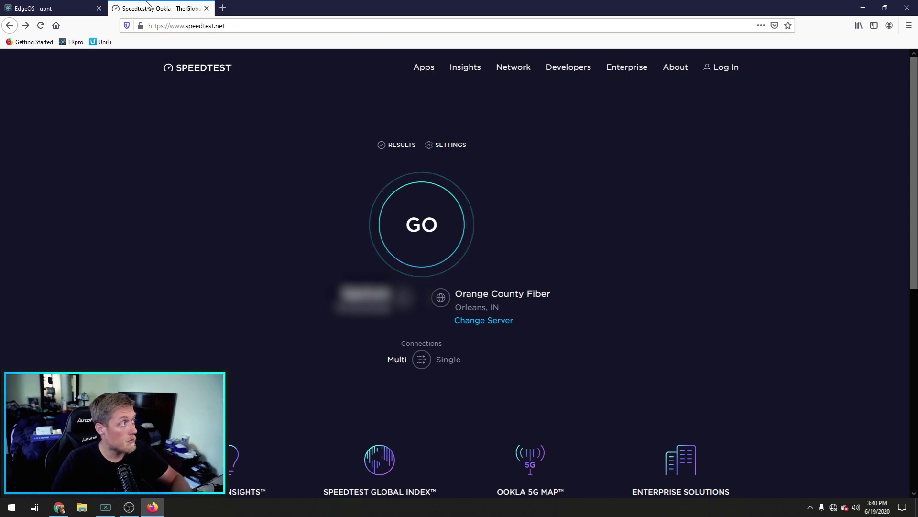
click(72, 9)
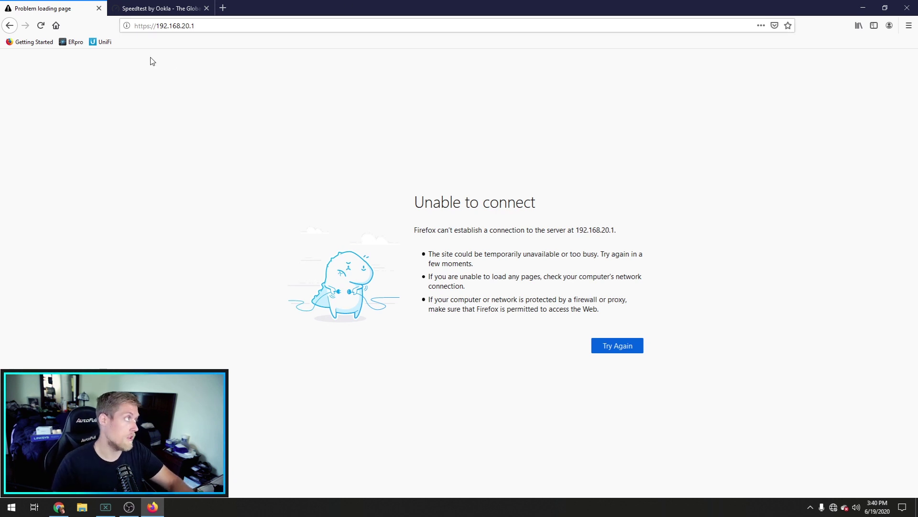
click(216, 28)
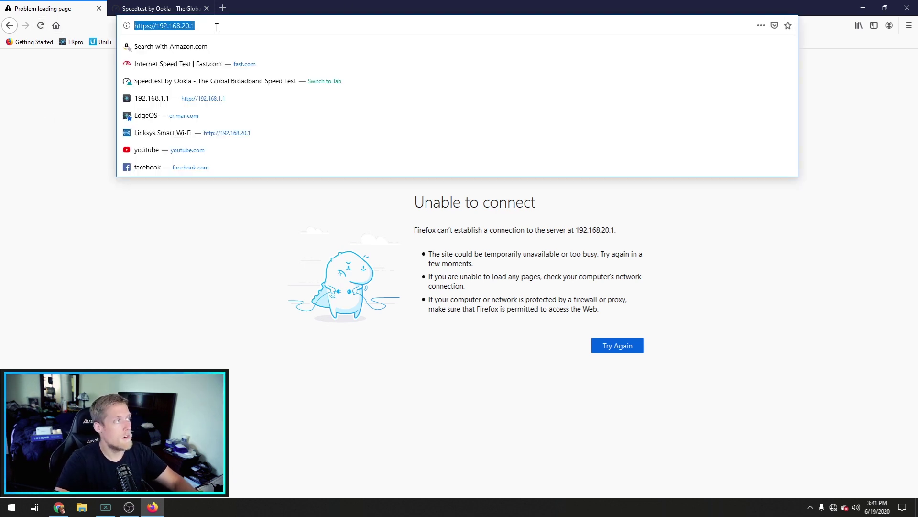
key(Return)
click(617, 335)
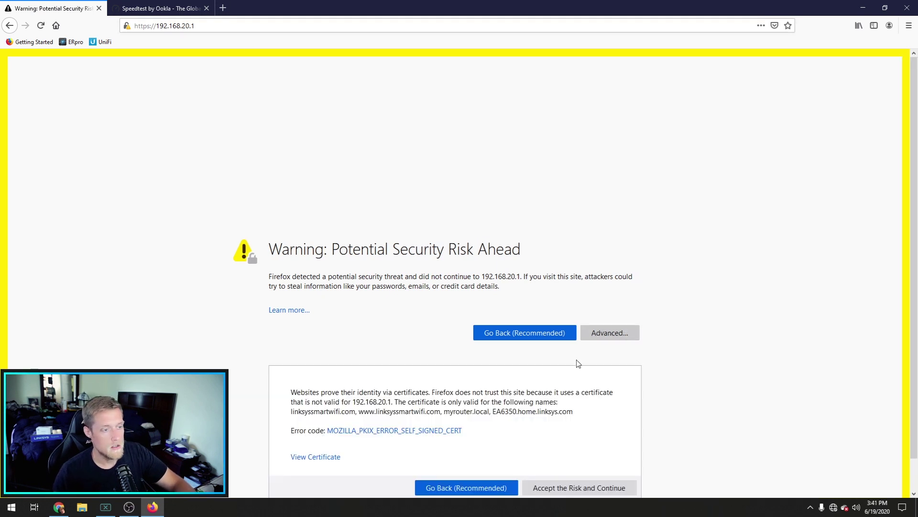
click(551, 486)
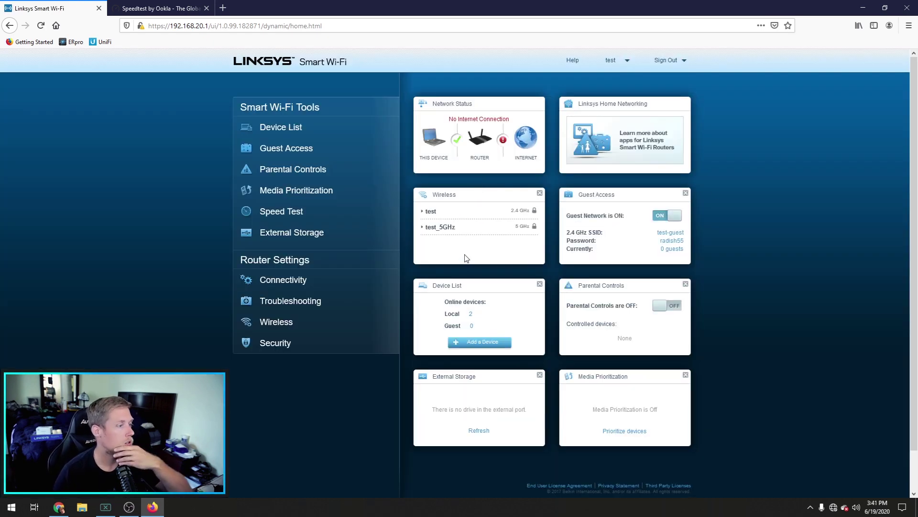
Step: Apply and confirm the pending network settings changes
click(294, 320)
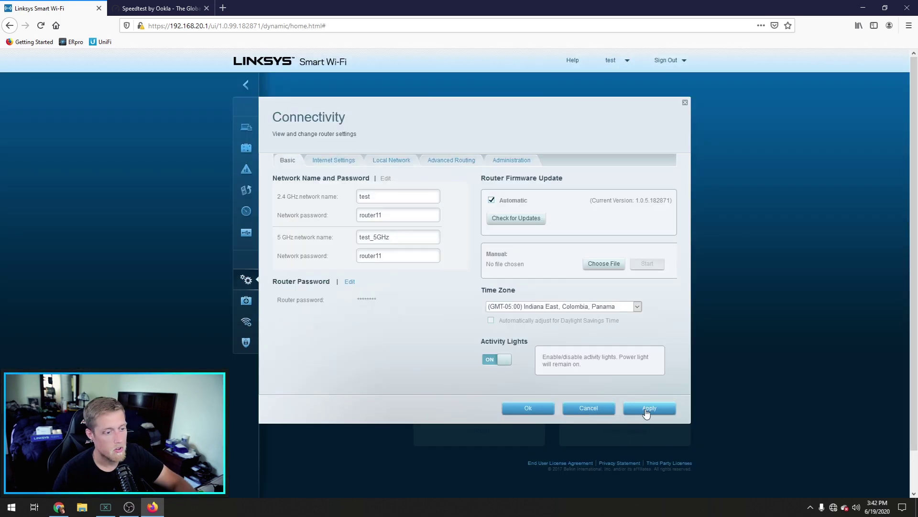
click(647, 408)
click(481, 323)
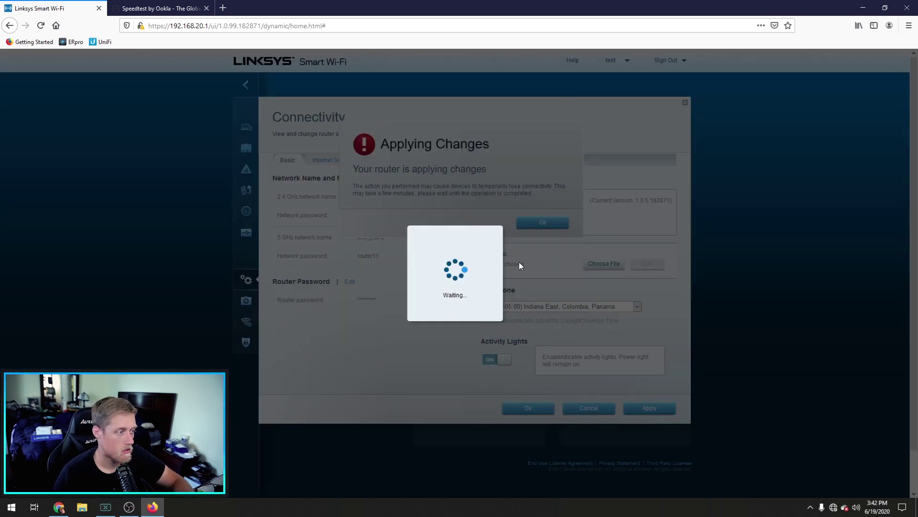
Step: In Internet Settings, switch the connection type to Bridge Mode with a static IPv4 address
click(348, 161)
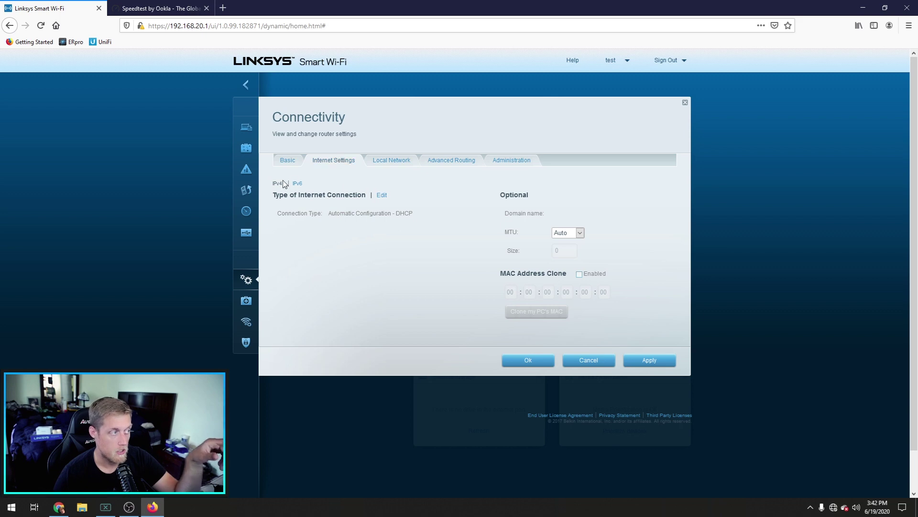
click(382, 196)
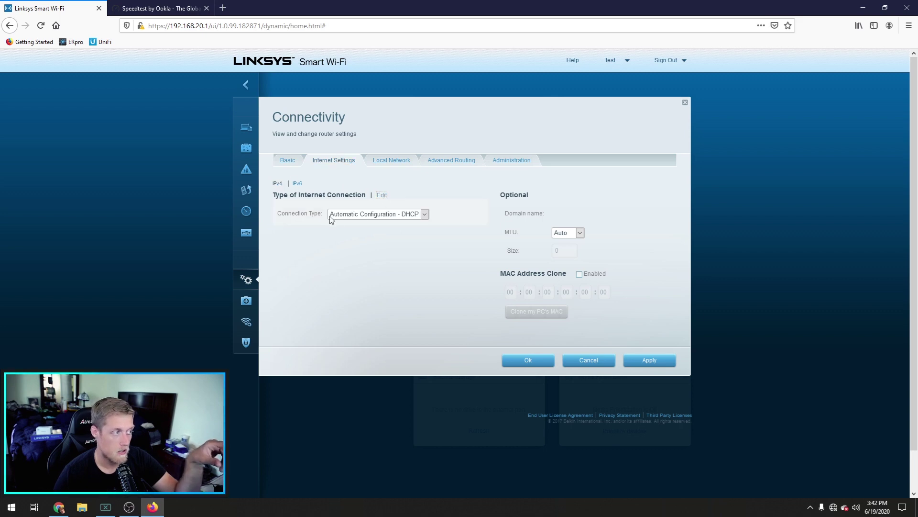
click(359, 217)
click(353, 281)
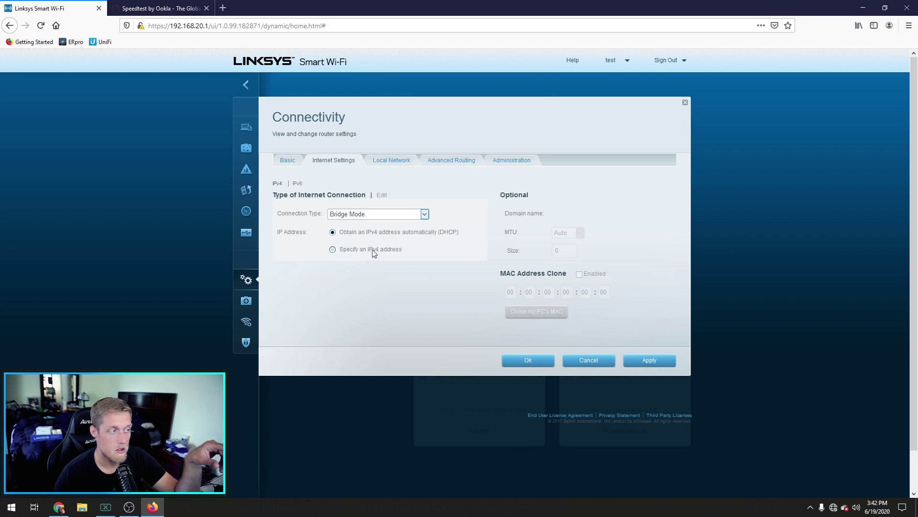
click(373, 250)
Step: Enter IP 192.168.20.50, mask 255.255.255.0, gateway and DNS 192.168.20.1, and DNS 2 1.1.1.1
click(346, 267)
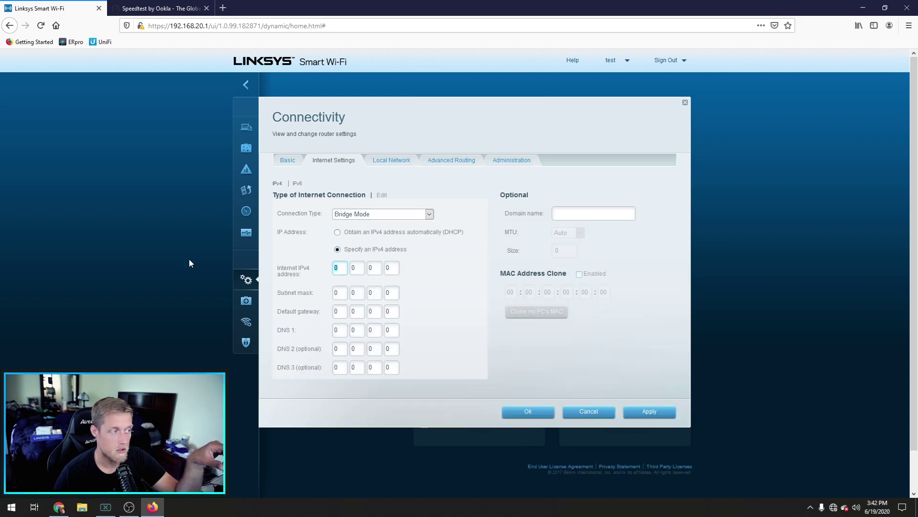
text(192.168.)
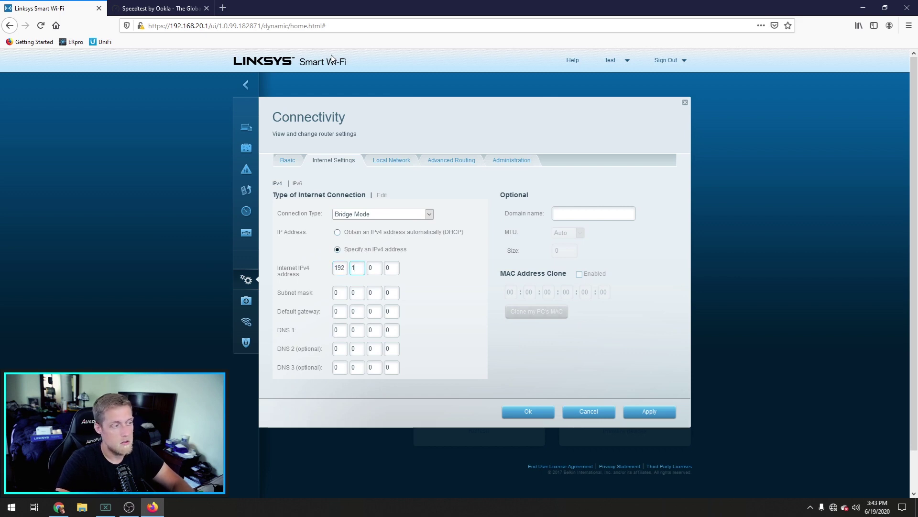
text(20)
key(Tab)
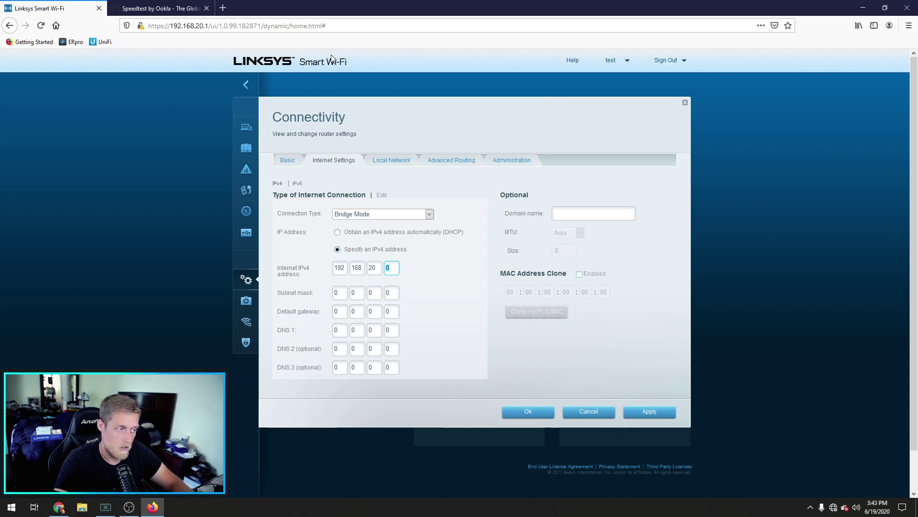
text(50)
key(Tab)
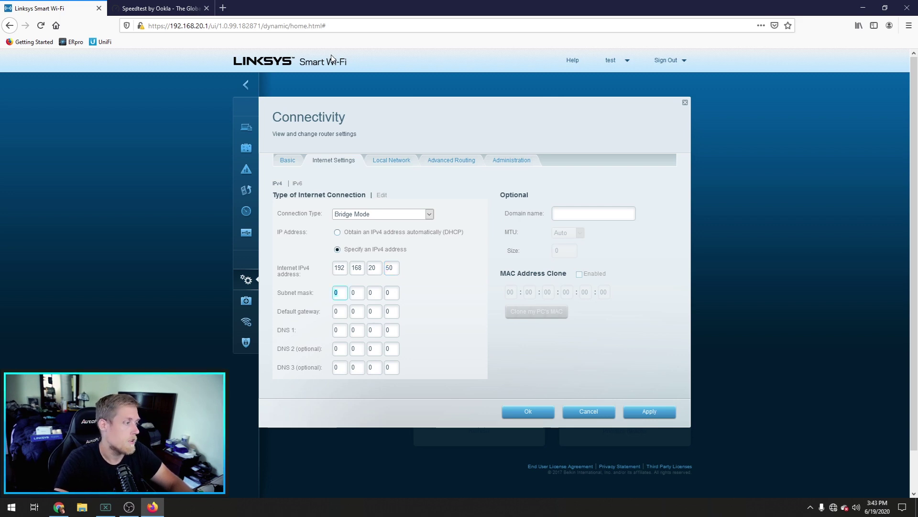
text(2552552)
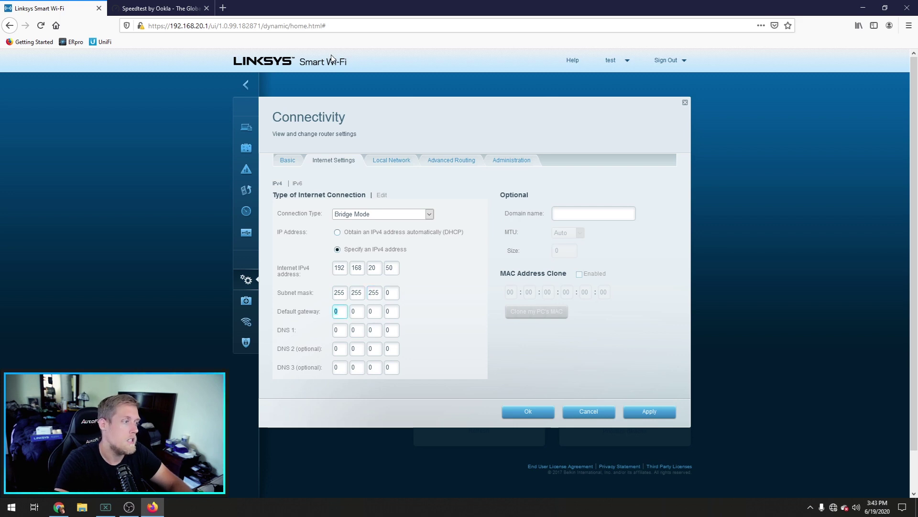
text(192168.20.1)
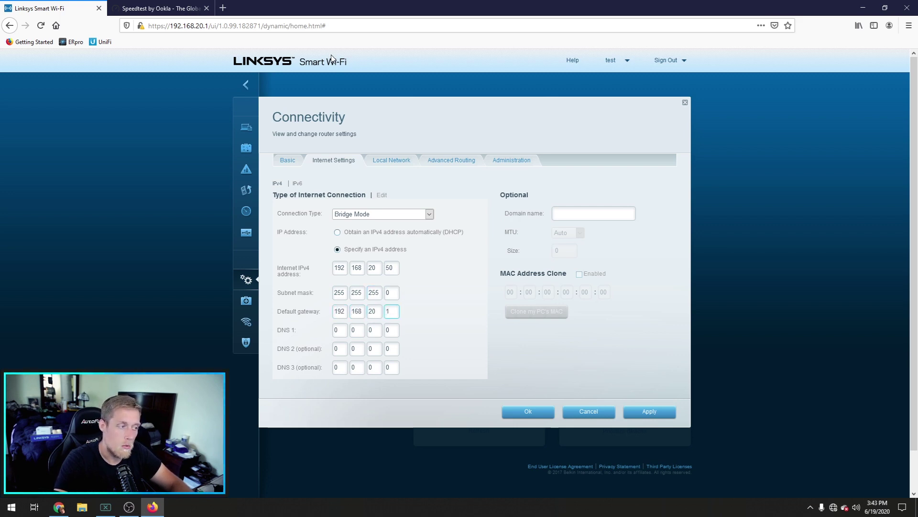
key(Tab)
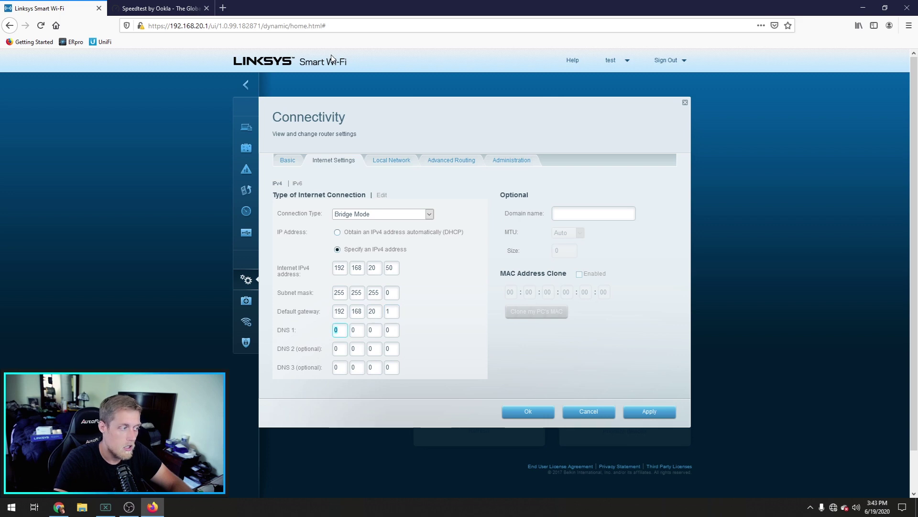
text(192.168.20)
key(Tab)
text(1)
key(Tab)
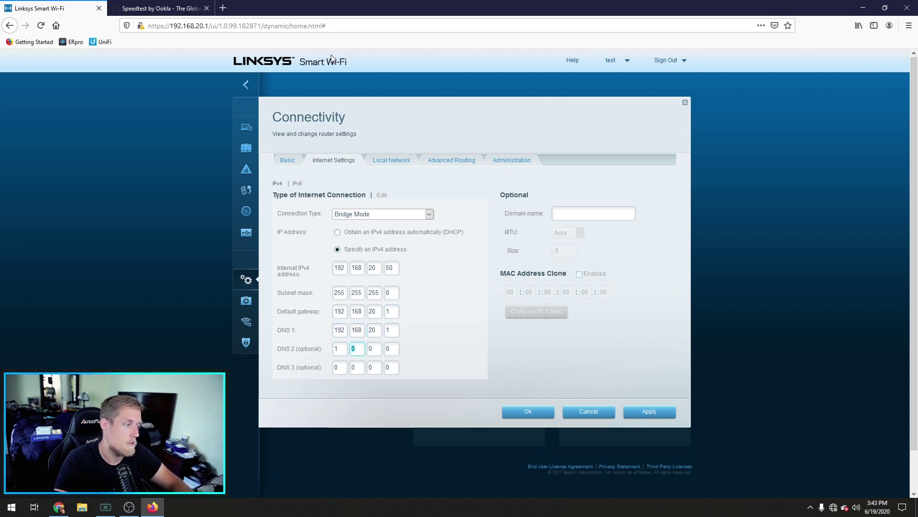
text(1)
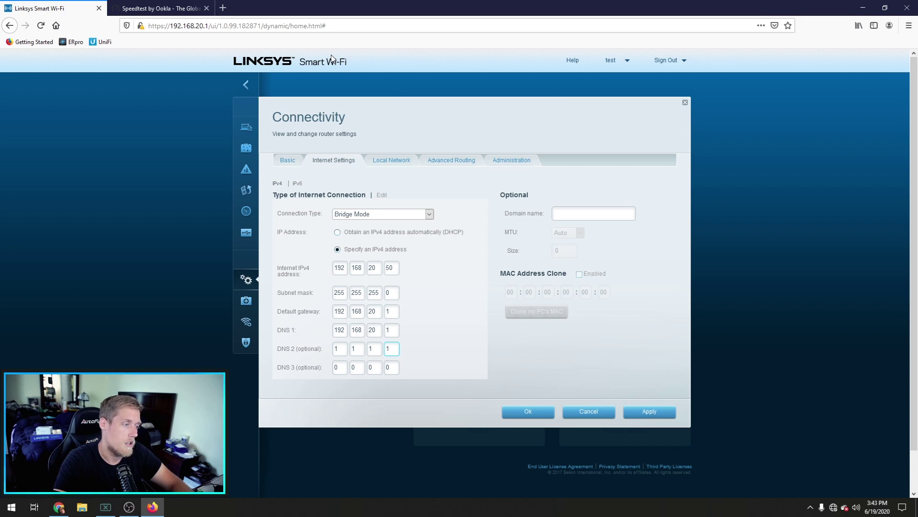
Step: Apply the bridge-mode settings and confirm the switch on the warning
click(641, 413)
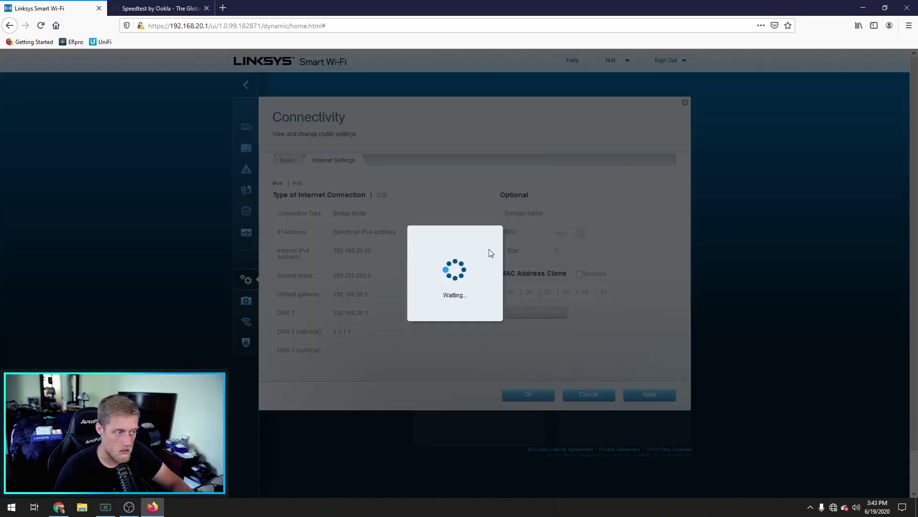
click(519, 397)
click(318, 283)
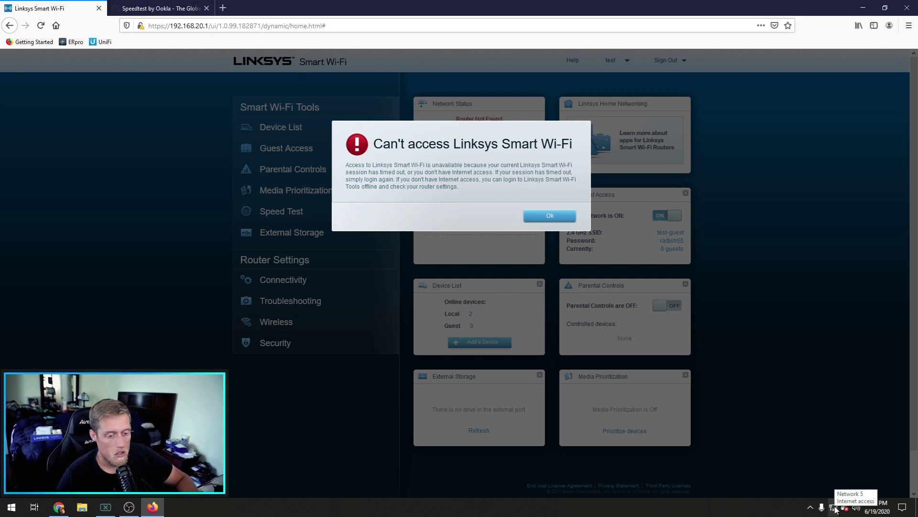
drag(208, 25, 633, 48)
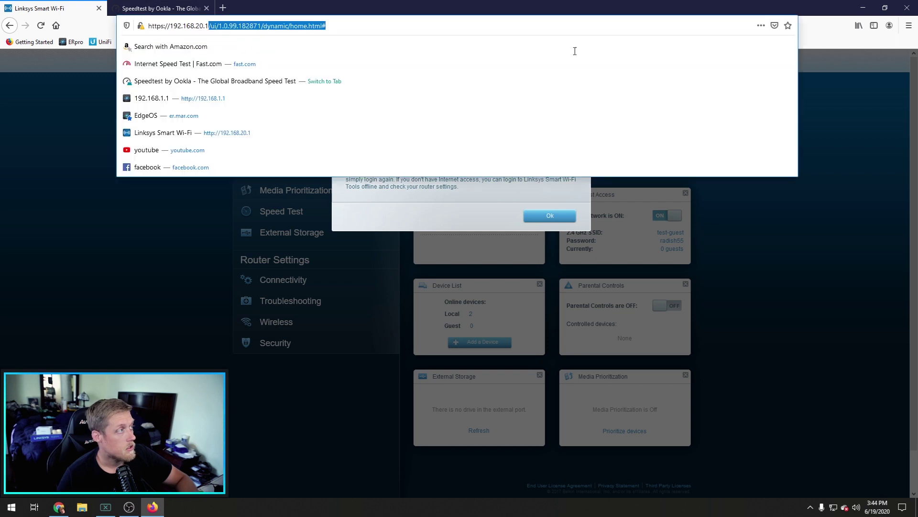
key(BackSpace)
key(Return)
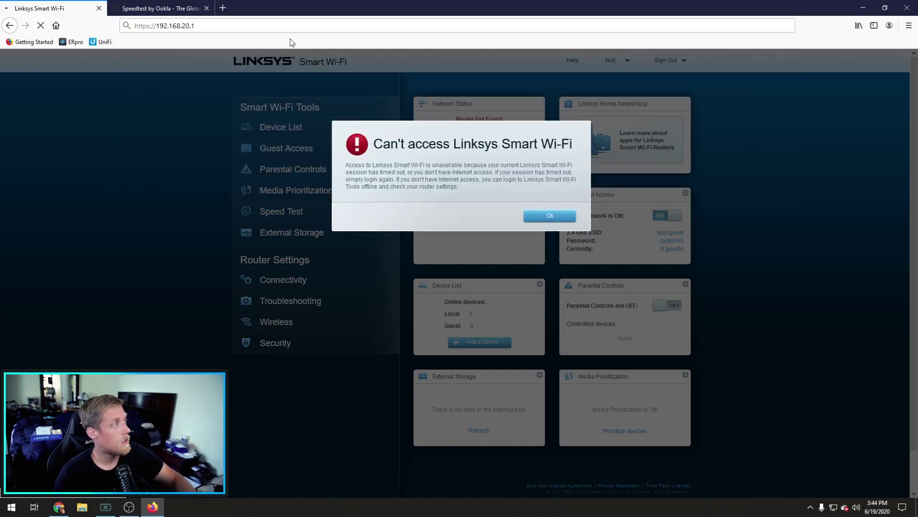
click(612, 331)
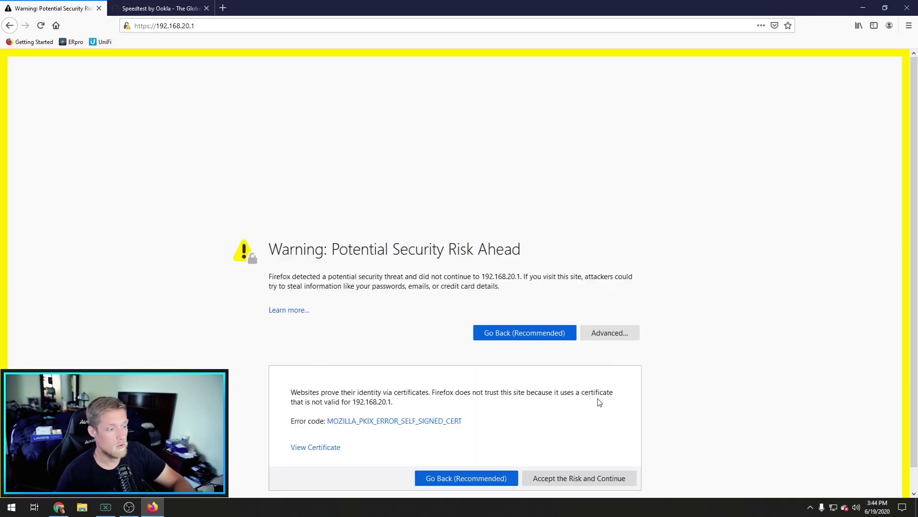
Step: Proceed past the certificate warning and check the eth1 transmit rate on the EdgeOS dashboard
click(602, 476)
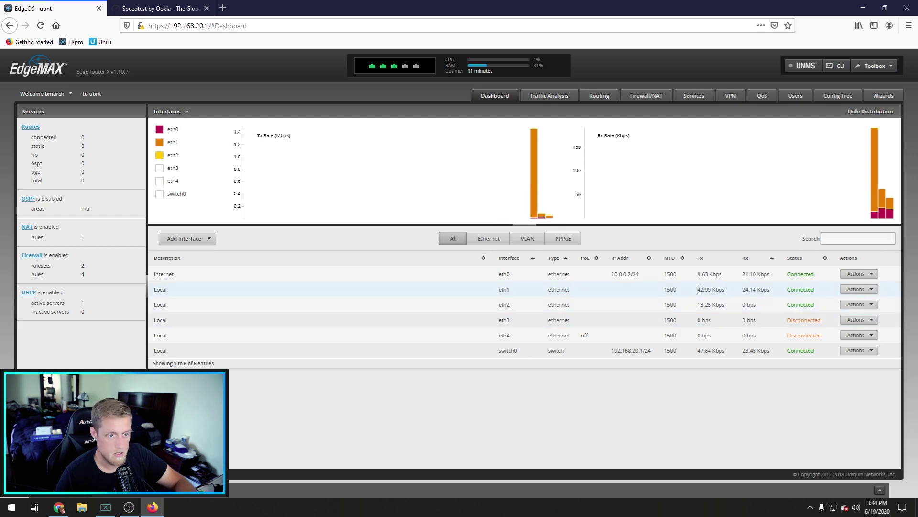
drag(700, 290, 770, 310)
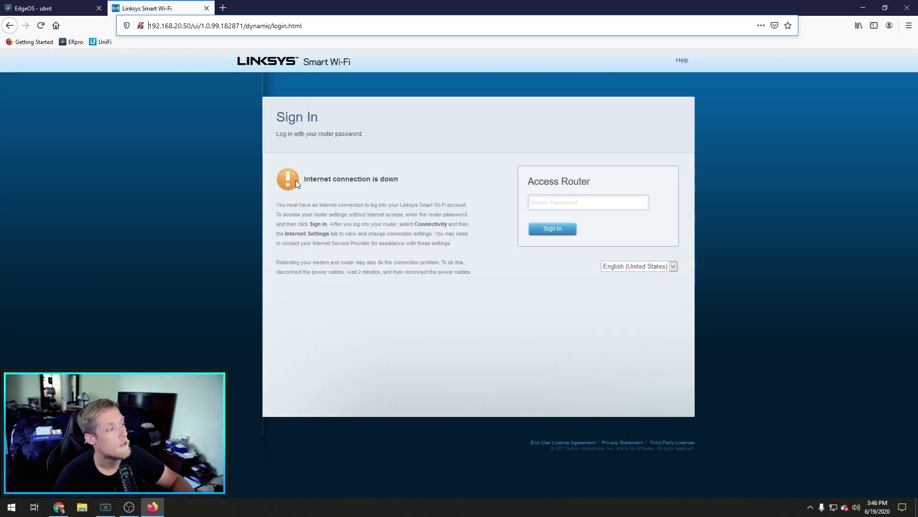
Step: Sign in to the access point with the router password
click(558, 196)
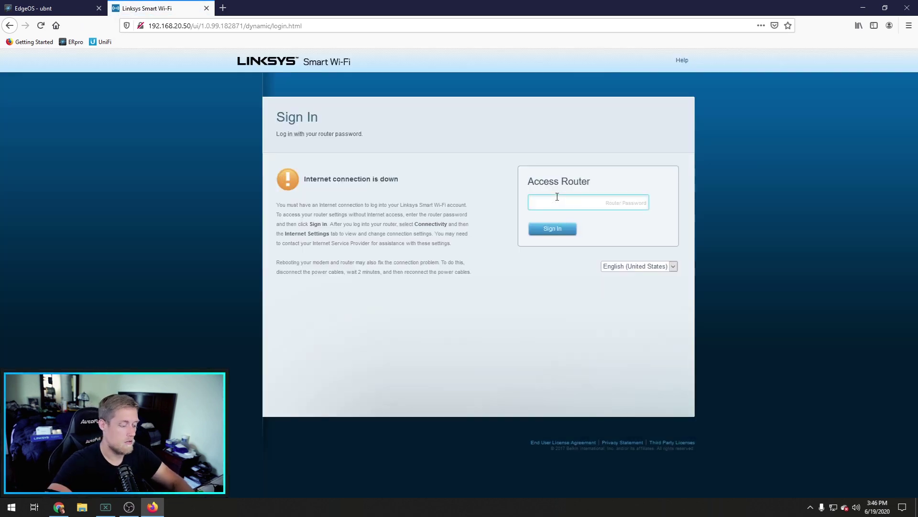
key(Return)
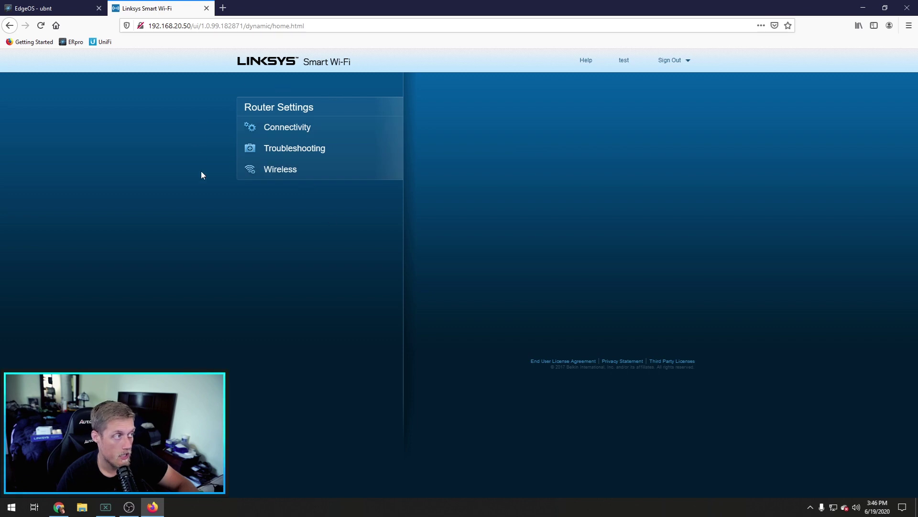
Step: Review the Connectivity basic settings and the Wireless 2.4 GHz channel, leaving it on Auto
click(299, 126)
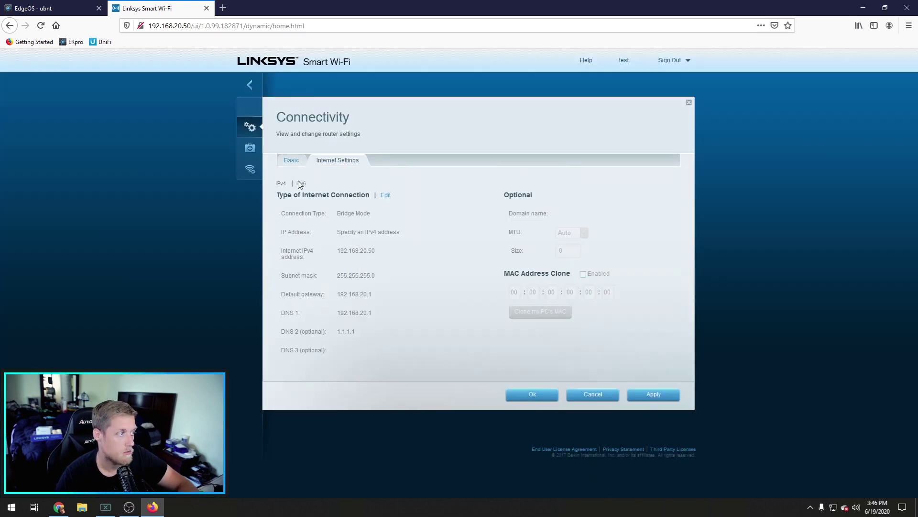
click(285, 164)
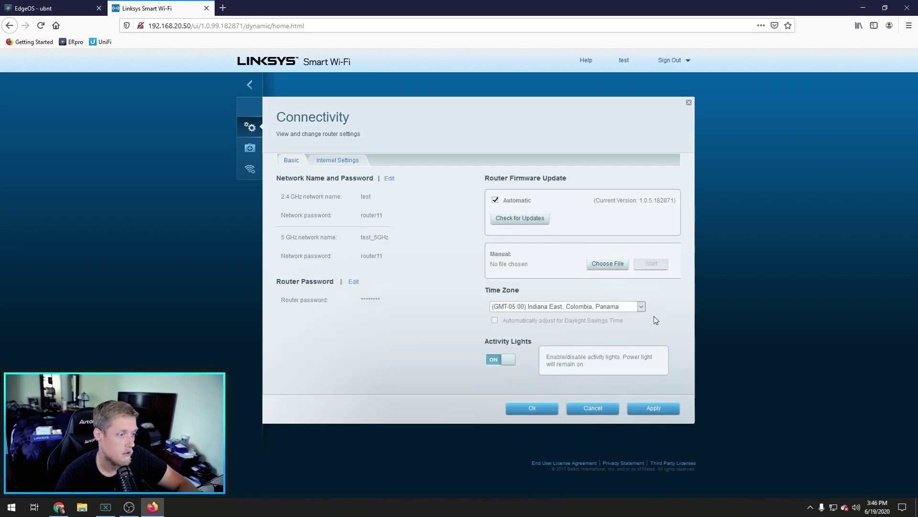
click(614, 409)
click(293, 173)
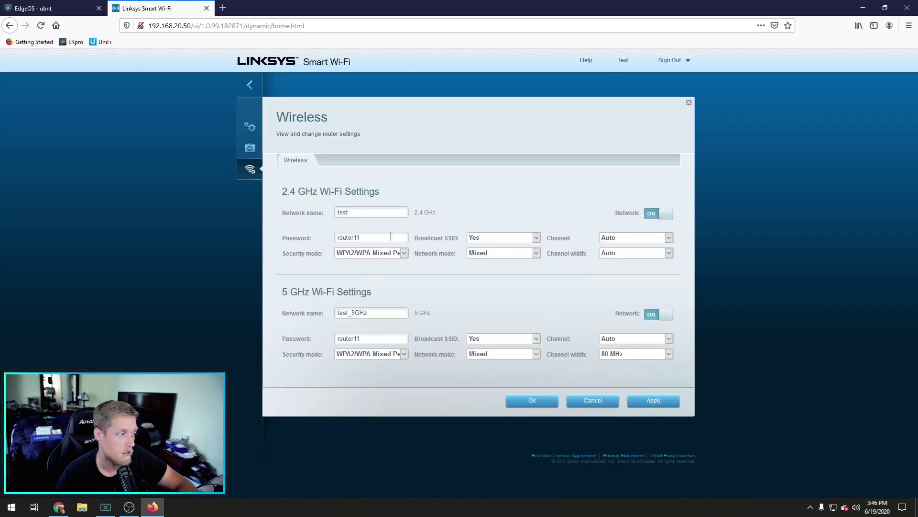
click(638, 239)
click(550, 296)
click(593, 400)
Step: In Troubleshooting > Status, select the Internet MAC address and bring up its copy menu
click(277, 156)
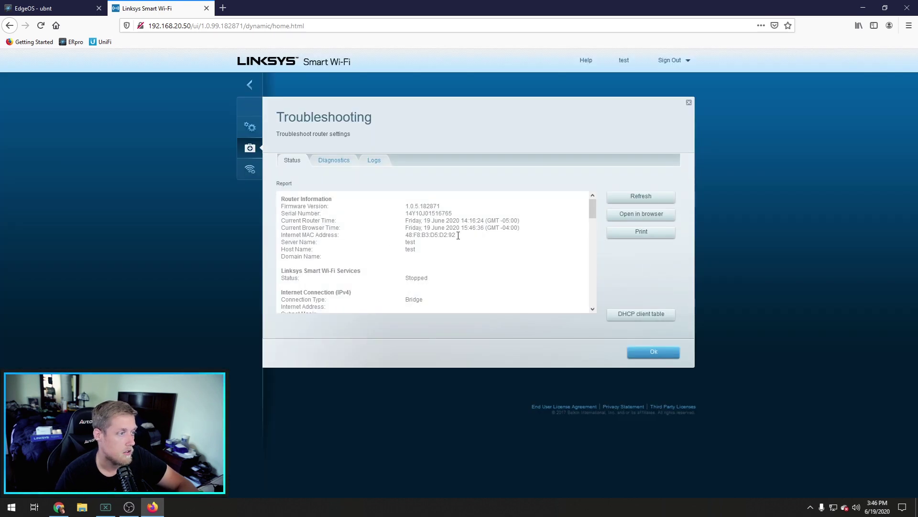
drag(459, 235, 409, 233)
click(443, 235)
right_click(414, 233)
Step: Copy the MAC address and start a new static MAC/IP mapping on EdgeOS's LAN DHCP server
click(430, 239)
key(ctrl+Tab)
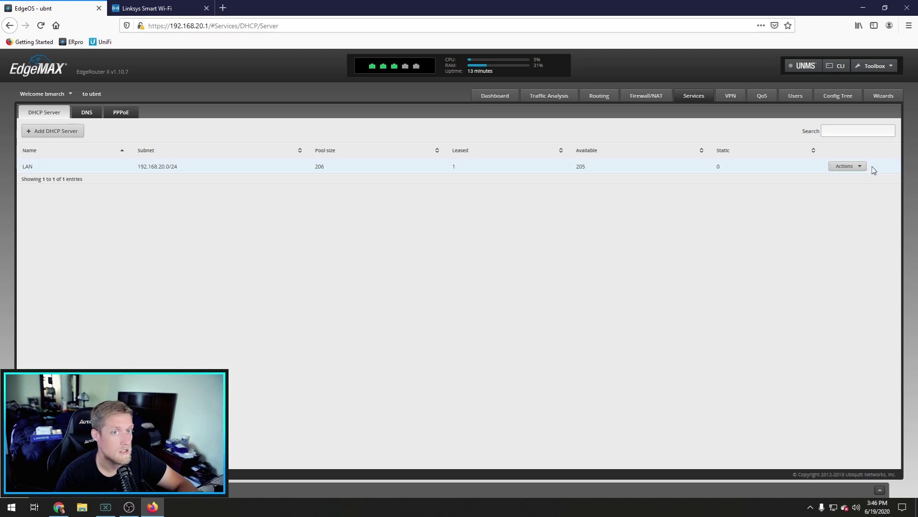
click(859, 166)
click(857, 178)
click(348, 206)
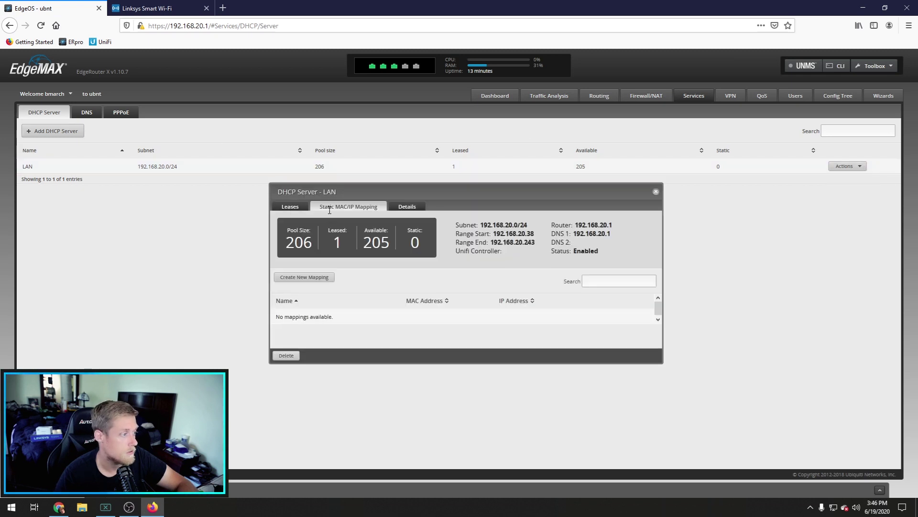
click(326, 282)
Step: Create mapping access_point with the pasted MAC and IP 192.168.20.50, save it, and close
click(475, 258)
text(access)
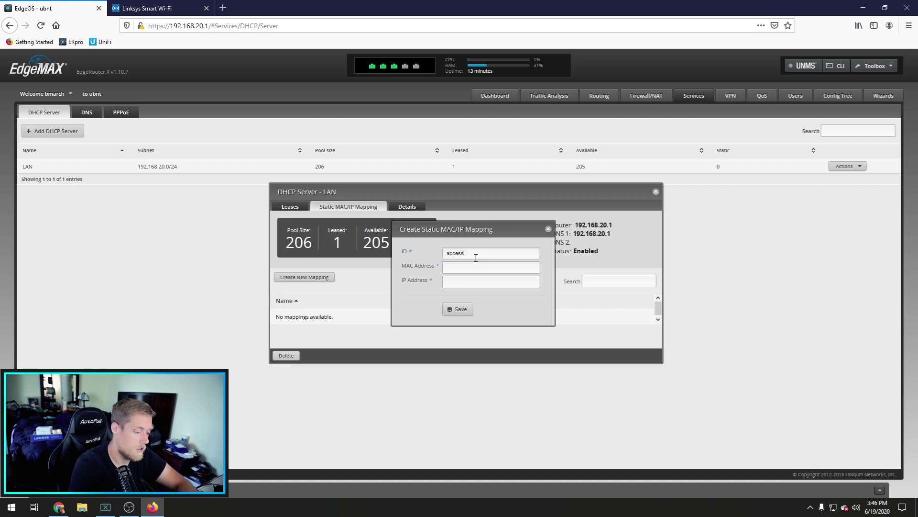
text(_point)
key(Tab)
key(ctrl+v)
key(Tab)
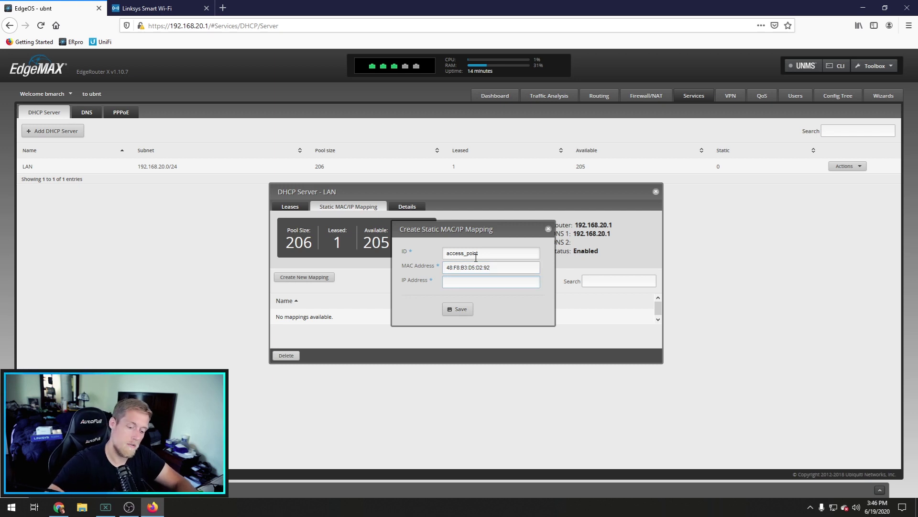
text(192.168.20.50)
click(449, 310)
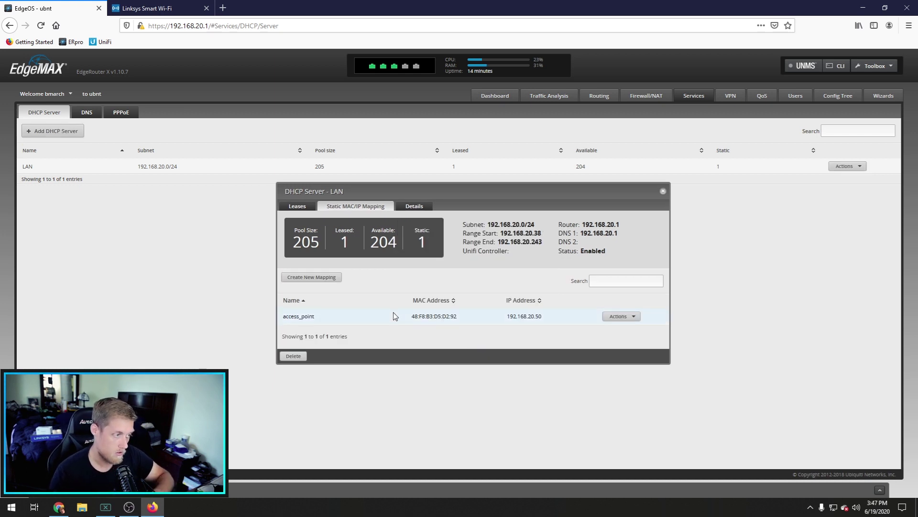
click(662, 191)
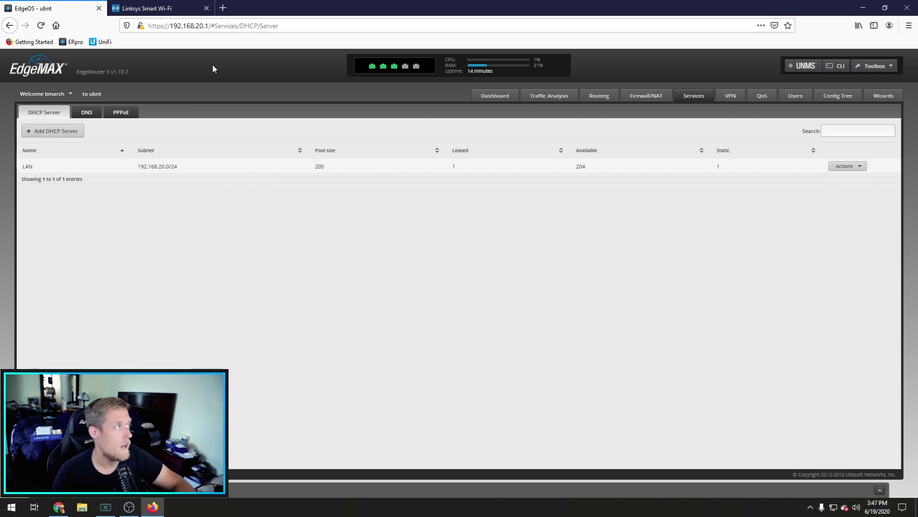
Step: Return to the Linksys tab's Troubleshooting status report and clear the MAC address selection
click(161, 11)
click(433, 258)
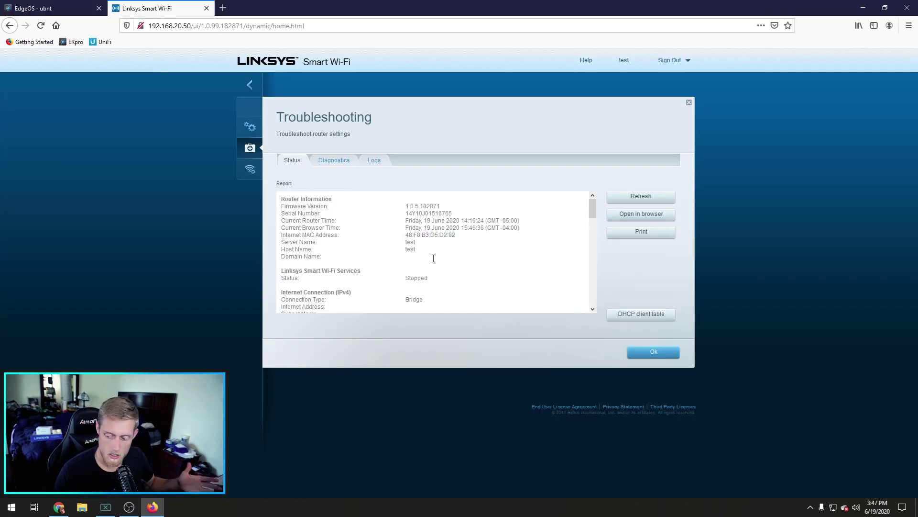